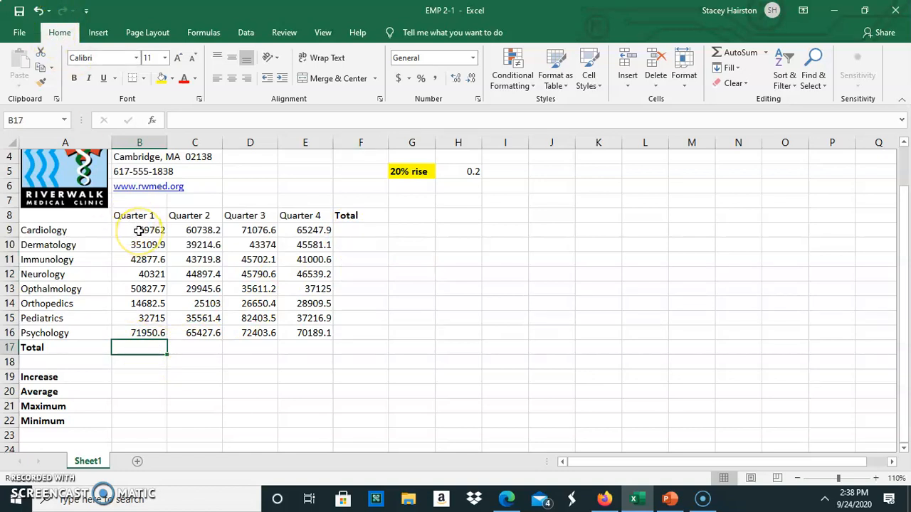
Step: Total the Quarter 1 figures B9:B16 in cell B17 with AutoSum
{"action": "left_click_drag", "start_coordinate": [139, 230], "coordinate": [146, 333]}
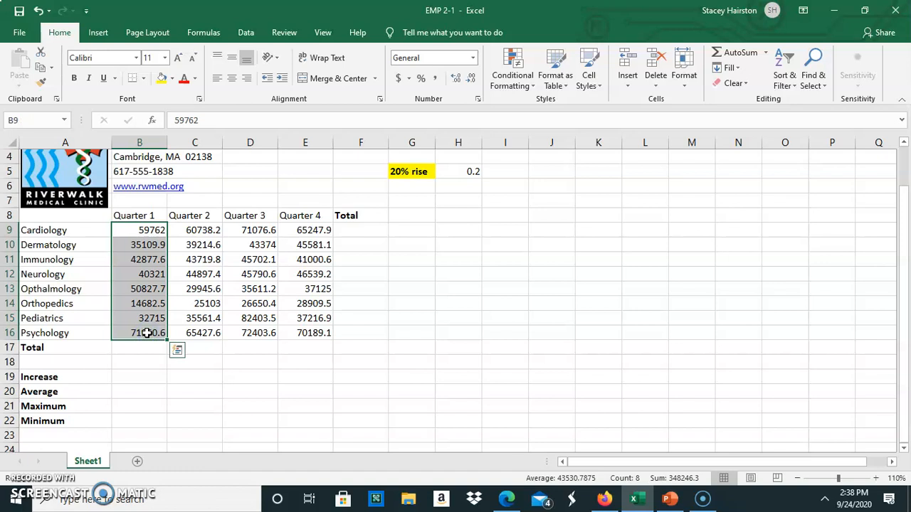
{"action": "left_click", "coordinate": [151, 348]}
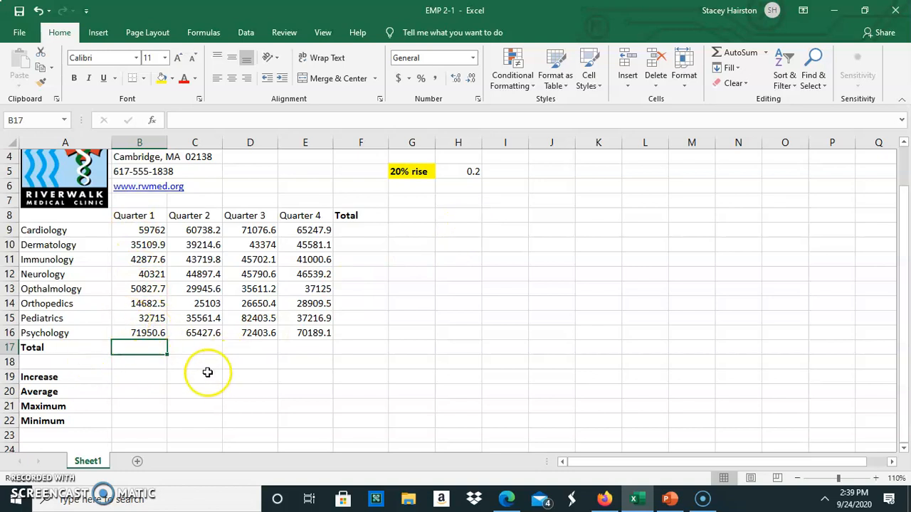
{"action": "left_click", "coordinate": [136, 346]}
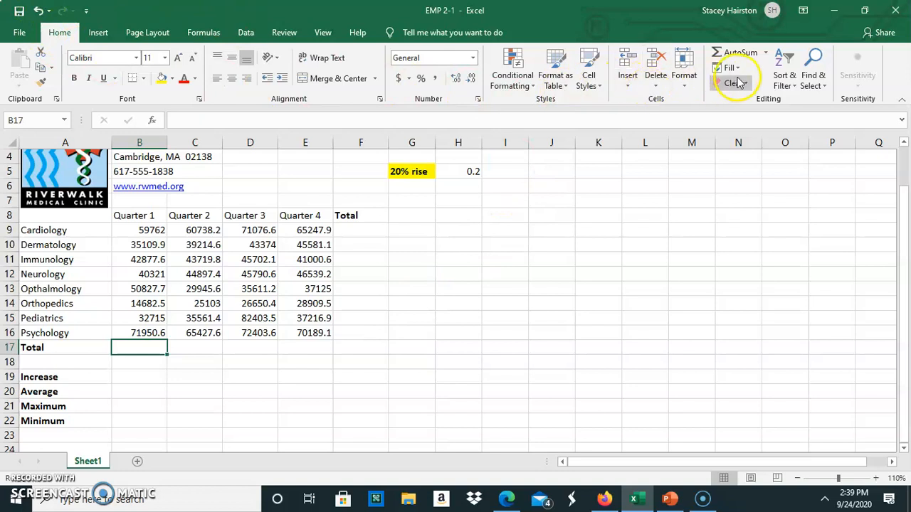
{"action": "left_click", "coordinate": [740, 53]}
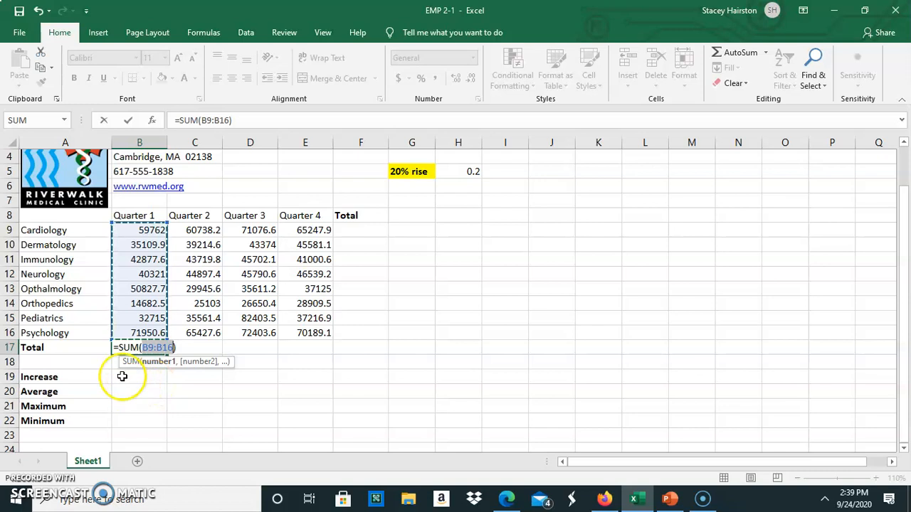
{"action": "key", "text": "Return"}
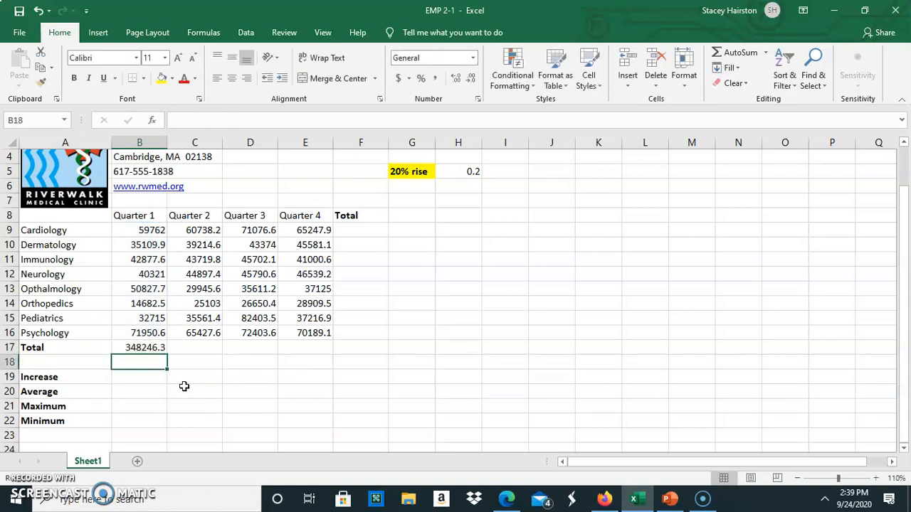
Step: Examine the SUM formula in B17 and each Quarter 1 cell from B9 to B16 that it adds up
{"action": "left_click", "coordinate": [147, 349]}
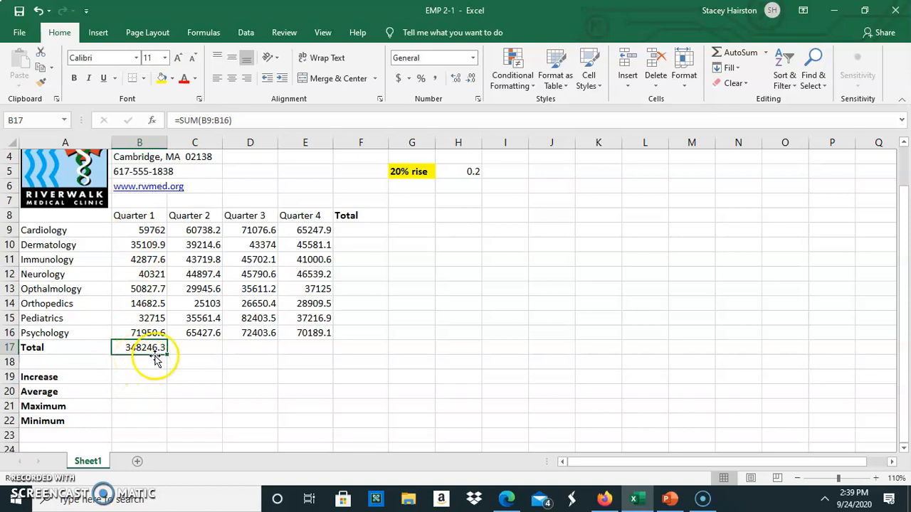
{"action": "left_click", "coordinate": [237, 120]}
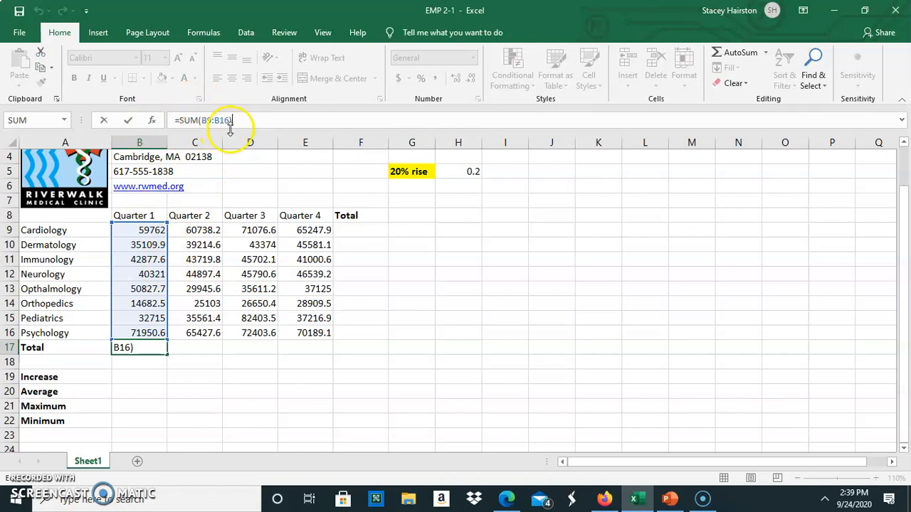
{"action": "left_click", "coordinate": [257, 408]}
{"action": "left_click", "coordinate": [144, 230]}
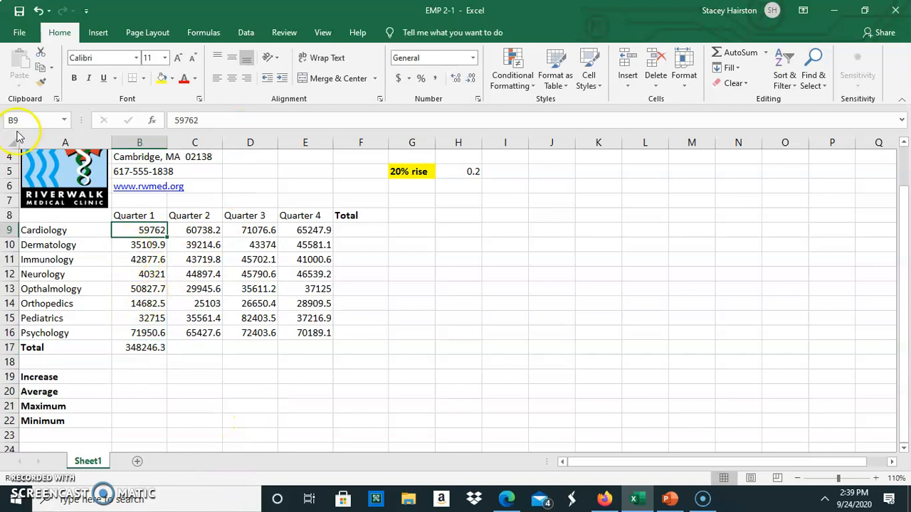
{"action": "left_click", "coordinate": [121, 243]}
{"action": "left_click", "coordinate": [126, 263]}
{"action": "left_click", "coordinate": [128, 277]}
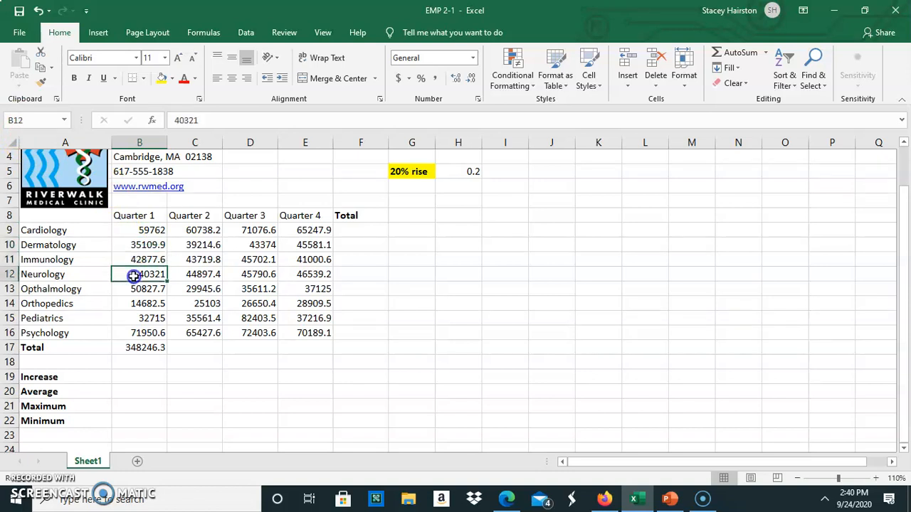
{"action": "left_click", "coordinate": [130, 288]}
{"action": "left_click", "coordinate": [139, 303]}
{"action": "left_click", "coordinate": [137, 320]}
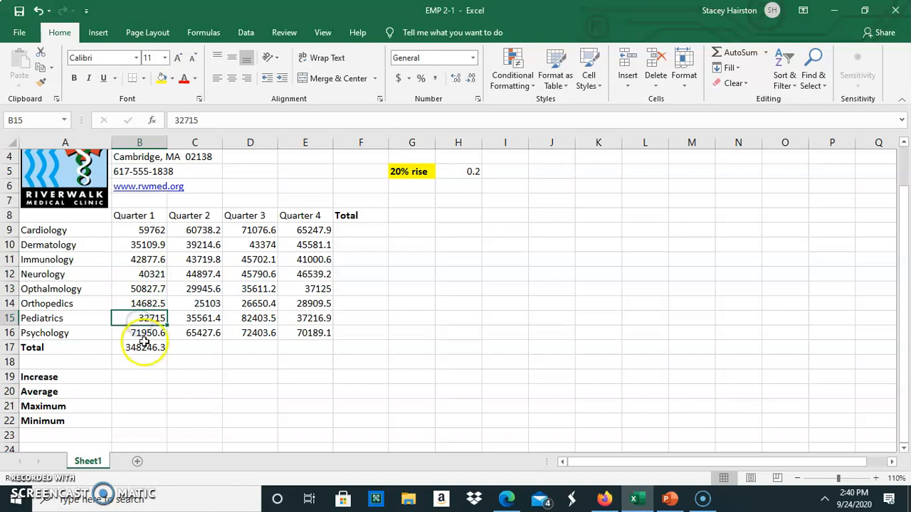
{"action": "left_click", "coordinate": [143, 332]}
{"action": "left_click", "coordinate": [142, 347]}
Step: Review how cells are referenced in the Quarter 1 column, across the Cardiology row and in the total cell B17
{"action": "left_click", "coordinate": [132, 273]}
{"action": "left_click", "coordinate": [132, 242]}
{"action": "left_click", "coordinate": [135, 229]}
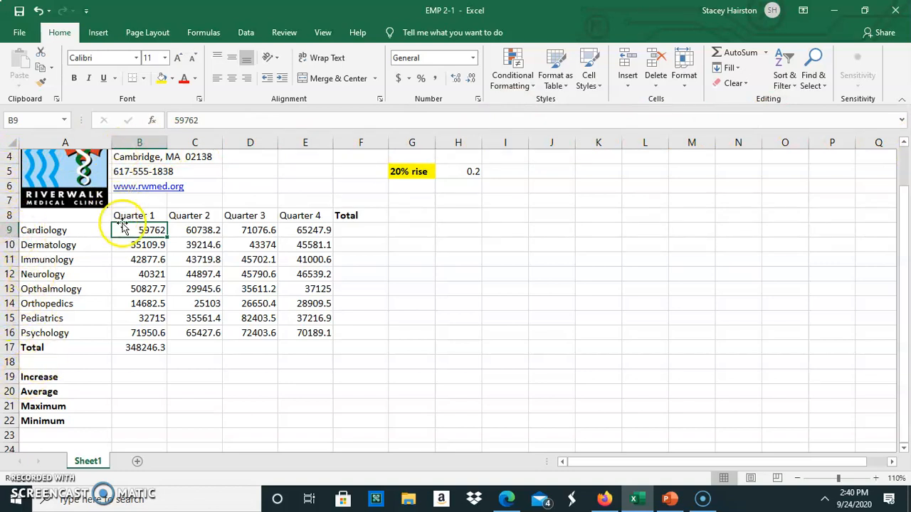
{"action": "left_click", "coordinate": [189, 230]}
{"action": "left_click", "coordinate": [231, 230]}
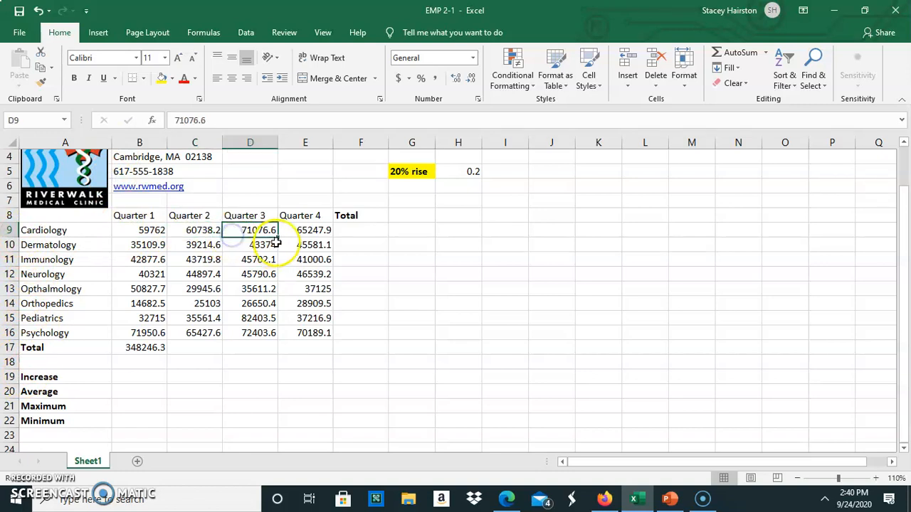
{"action": "left_click", "coordinate": [292, 233]}
{"action": "left_click", "coordinate": [147, 233]}
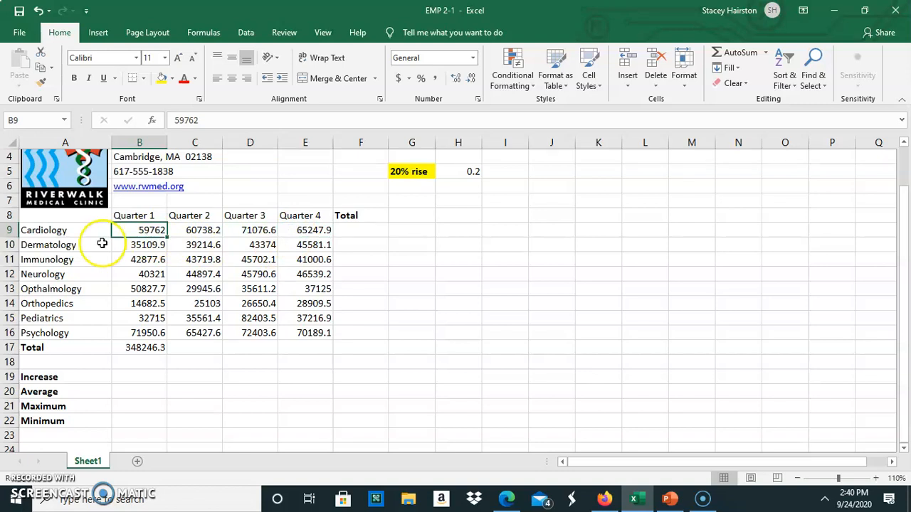
{"action": "left_click", "coordinate": [135, 347]}
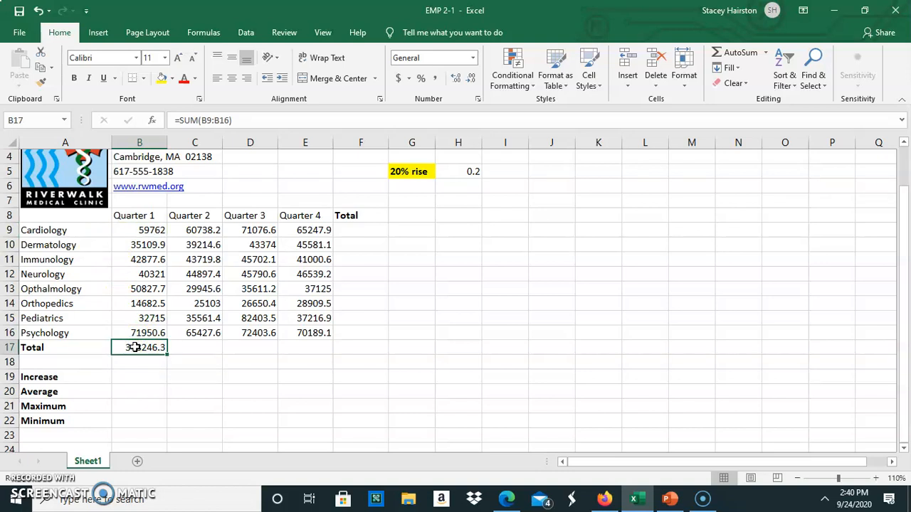
Step: Try to calculate the Quarter 1 increase in B19 with the formula =G5*B9
{"action": "left_click", "coordinate": [132, 377]}
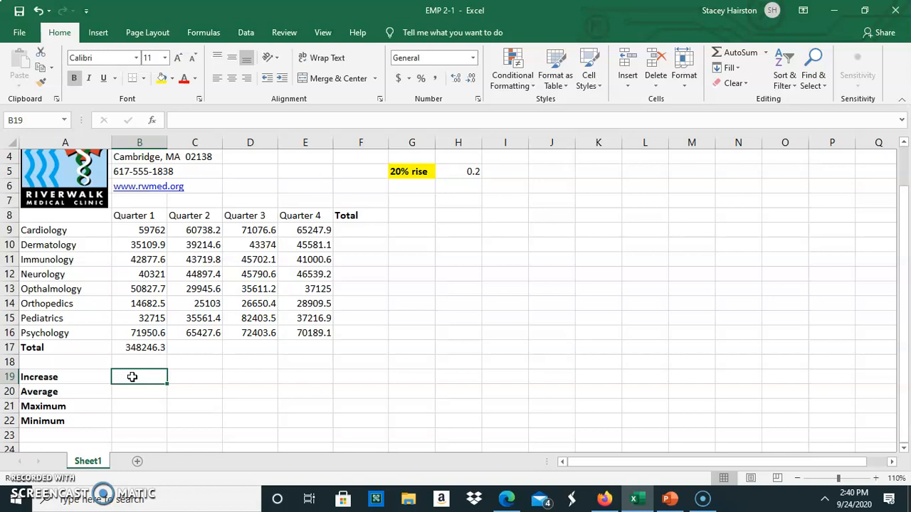
{"action": "type", "text": "="}
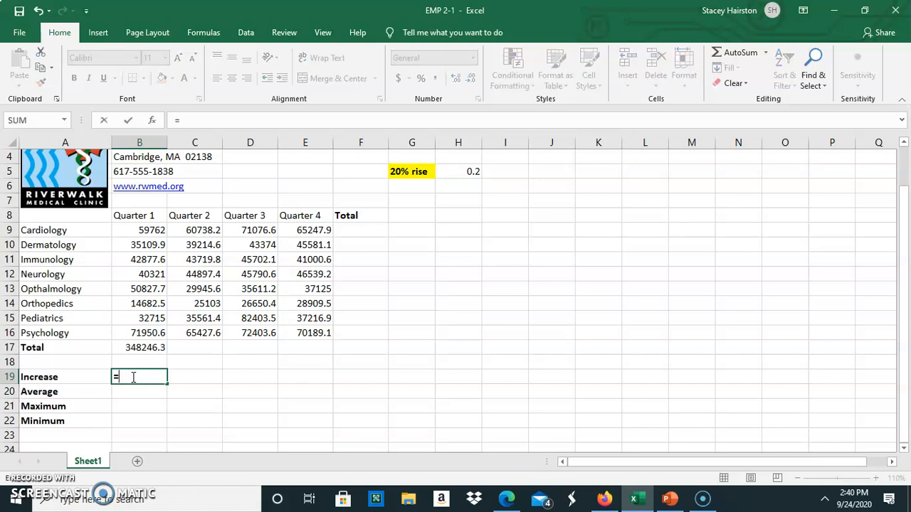
{"action": "left_click", "coordinate": [123, 378]}
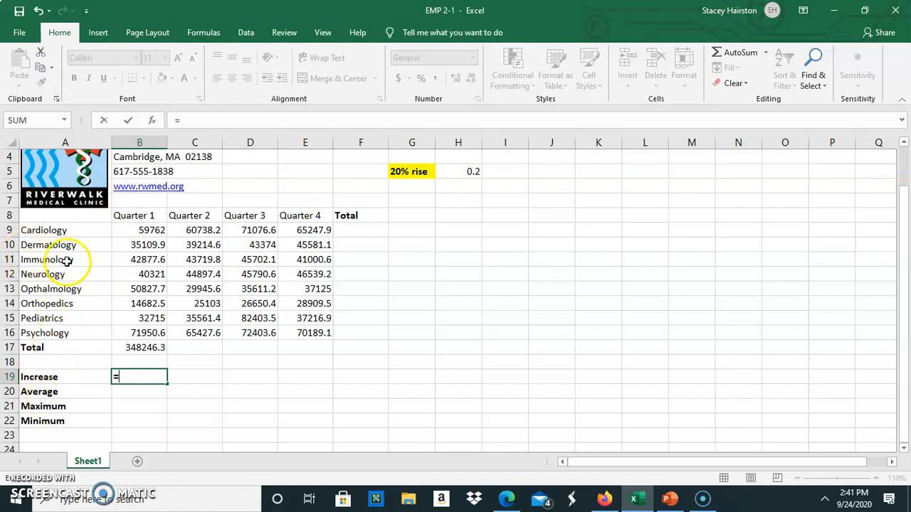
{"action": "left_click", "coordinate": [138, 233]}
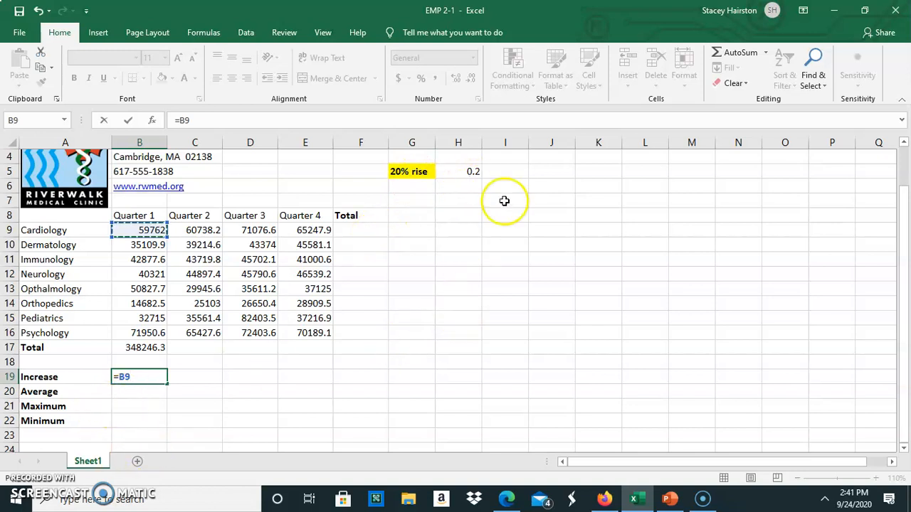
{"action": "left_click", "coordinate": [411, 171]}
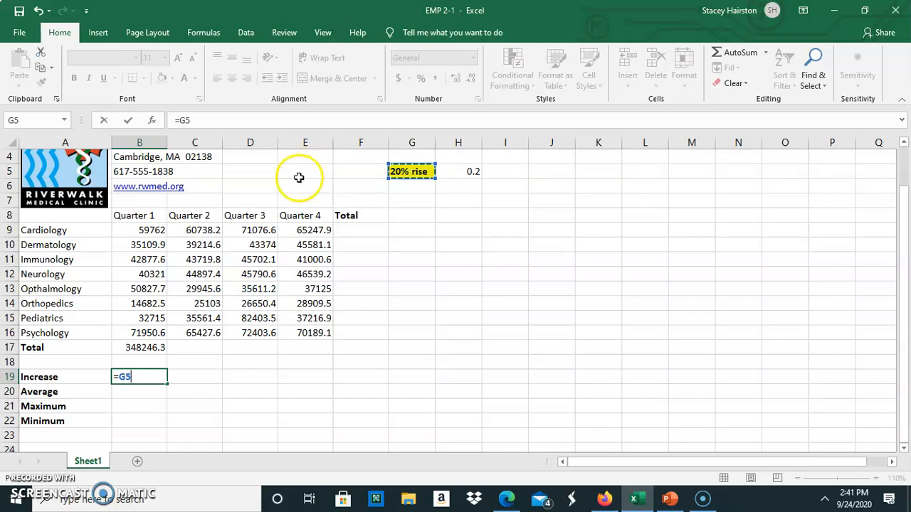
{"action": "type", "text": "*"}
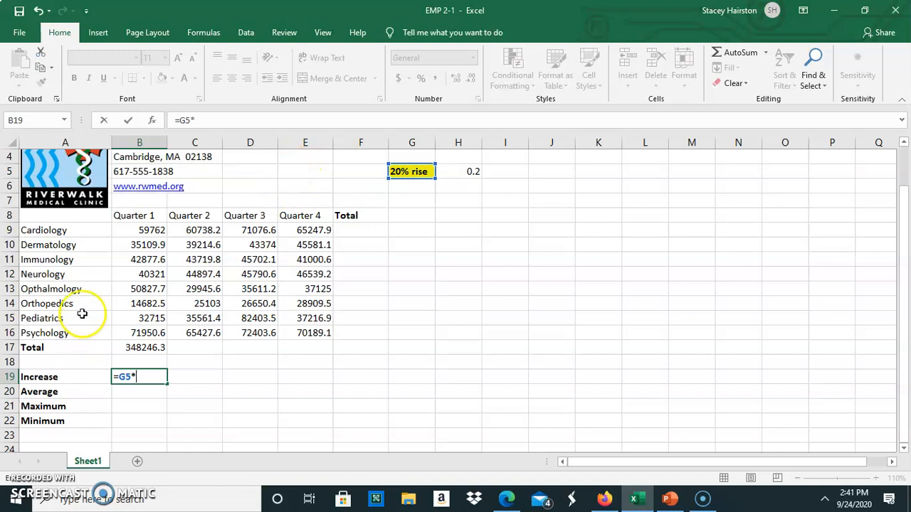
{"action": "left_click", "coordinate": [143, 230]}
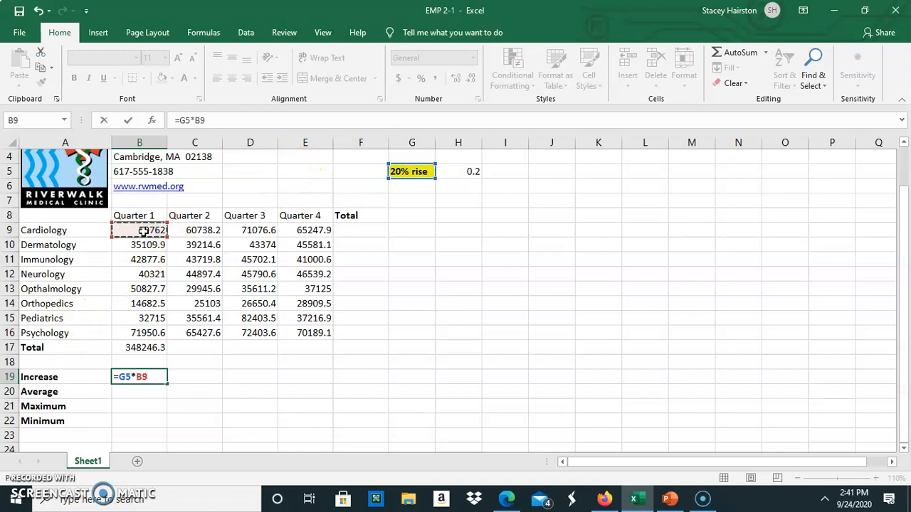
{"action": "key", "text": "Return"}
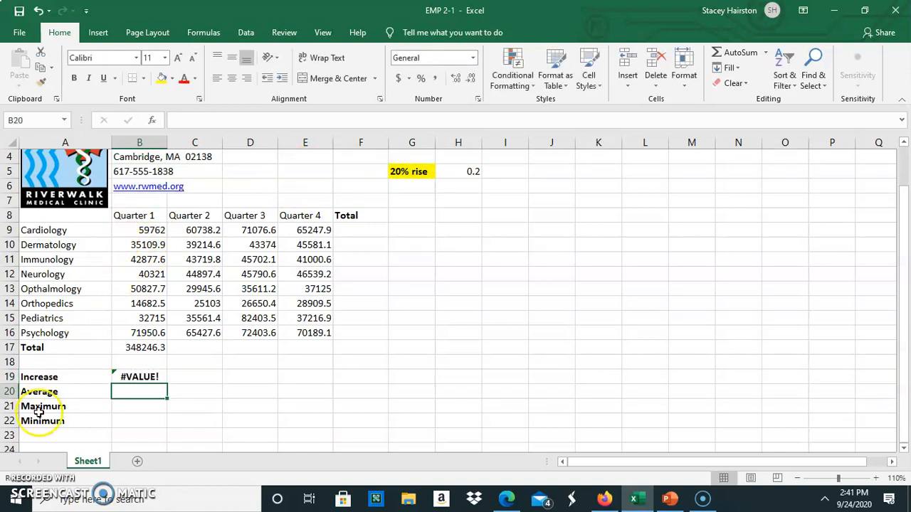
Step: Clear the =G5*B9 formula from the increase cell B19
{"action": "left_click", "coordinate": [147, 376]}
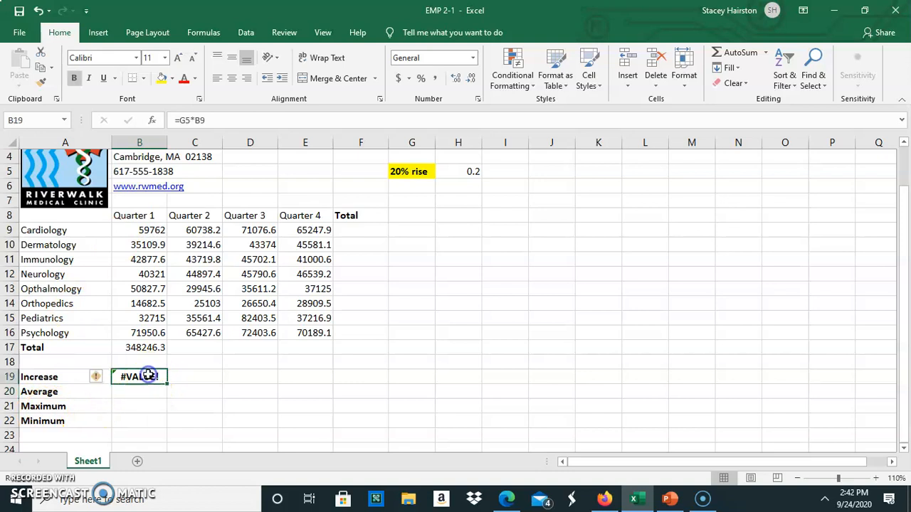
{"action": "left_click", "coordinate": [210, 119]}
{"action": "key", "text": "BackSpace"}
{"action": "key", "text": "BackSpace"}
{"action": "key", "text": "BackSpace"}
{"action": "key", "text": "BackSpace"}
{"action": "key", "text": "BackSpace"}
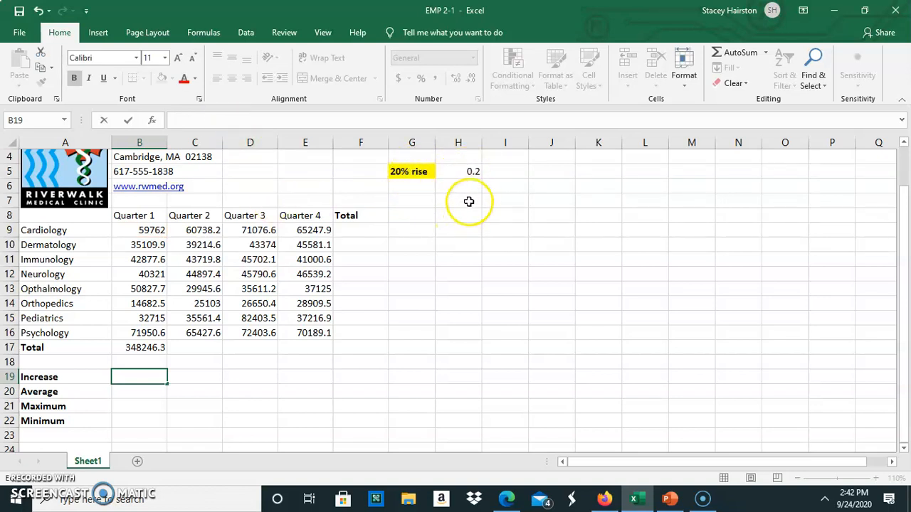
{"action": "key", "text": "Return"}
{"action": "left_click", "coordinate": [545, 225]}
{"action": "left_click", "coordinate": [564, 284]}
{"action": "left_click", "coordinate": [499, 284]}
{"action": "left_click_drag", "start_coordinate": [459, 273], "coordinate": [443, 240]}
{"action": "left_click", "coordinate": [432, 226]}
{"action": "left_click", "coordinate": [416, 215]}
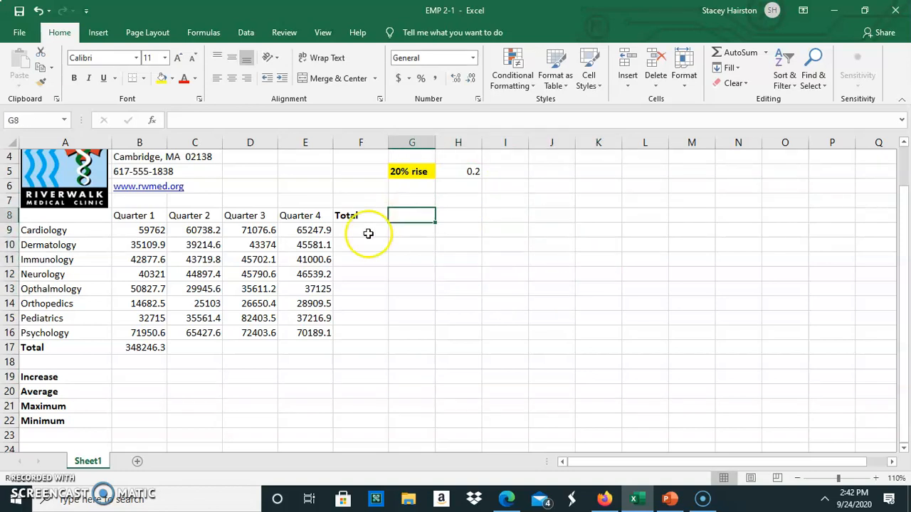
Step: Enter =H5*B9) in the Quarter 1 increase cell B19, declining the suggested formula correction to keep editing
{"action": "left_click", "coordinate": [123, 376]}
{"action": "type", "text": "="}
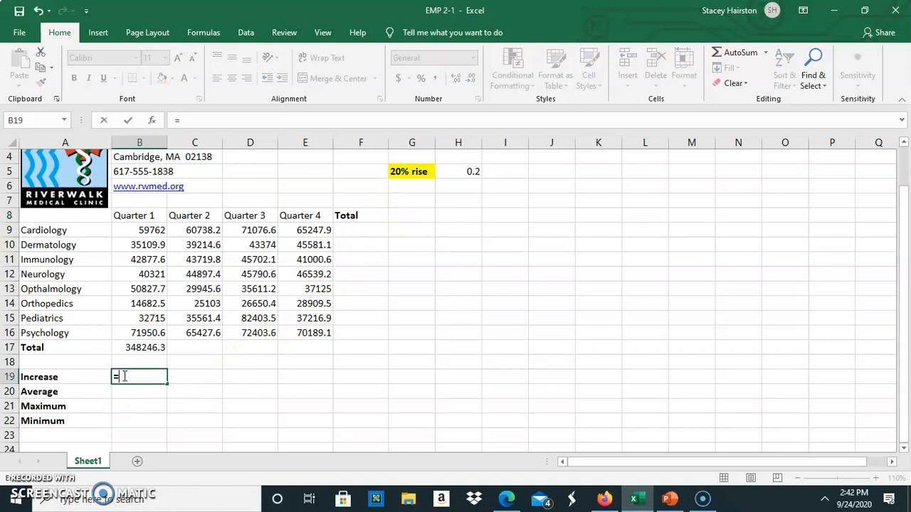
{"action": "left_click", "coordinate": [460, 172]}
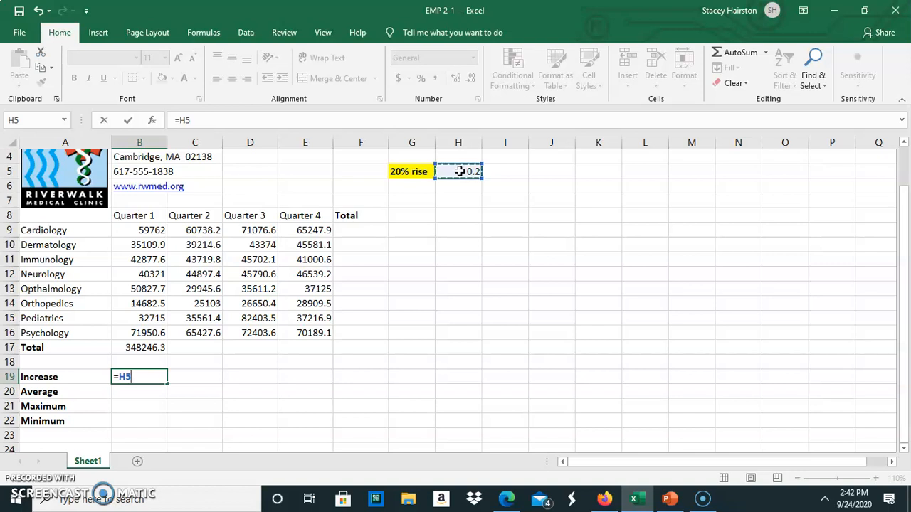
{"action": "type", "text": "*"}
{"action": "left_click", "coordinate": [139, 229]}
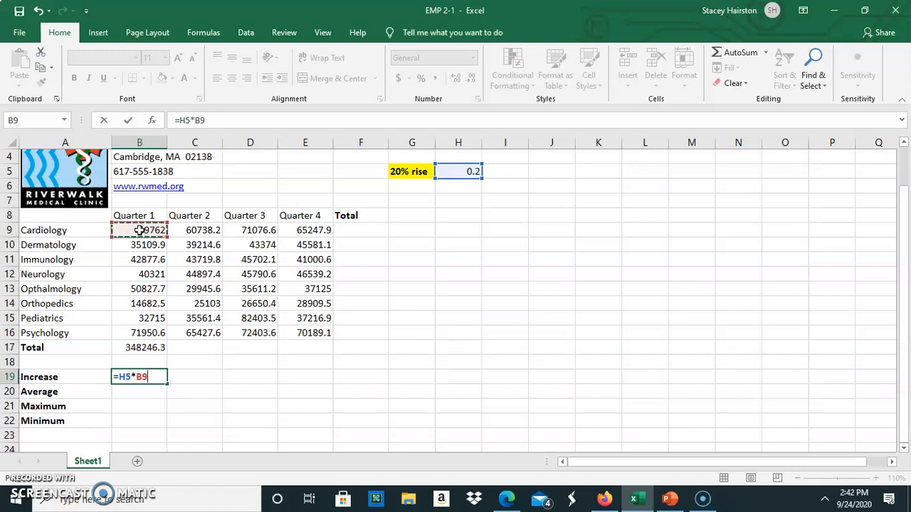
{"action": "type", "text": ")"}
{"action": "key", "text": "Return"}
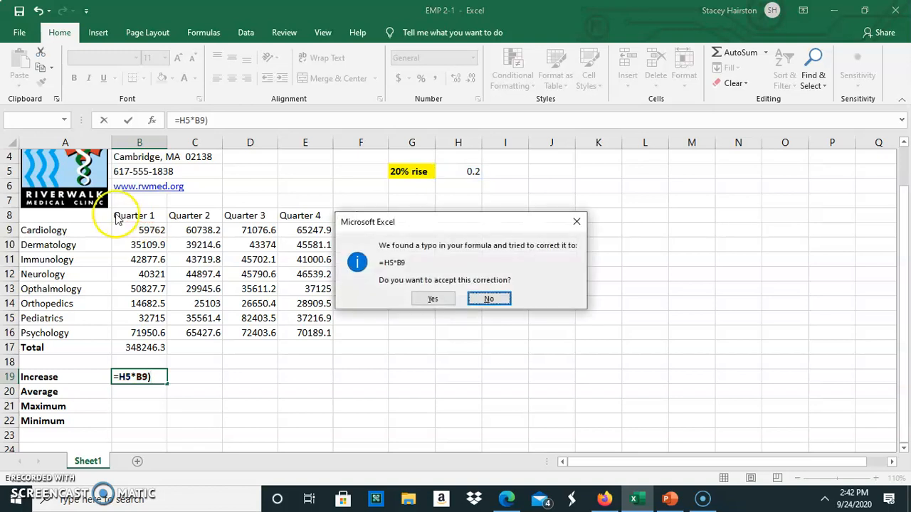
{"action": "left_click", "coordinate": [491, 301]}
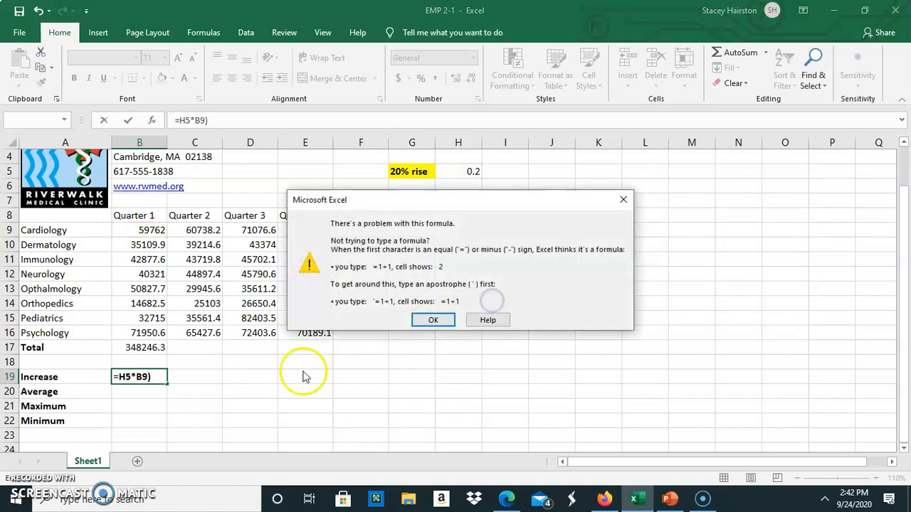
{"action": "left_click", "coordinate": [425, 320]}
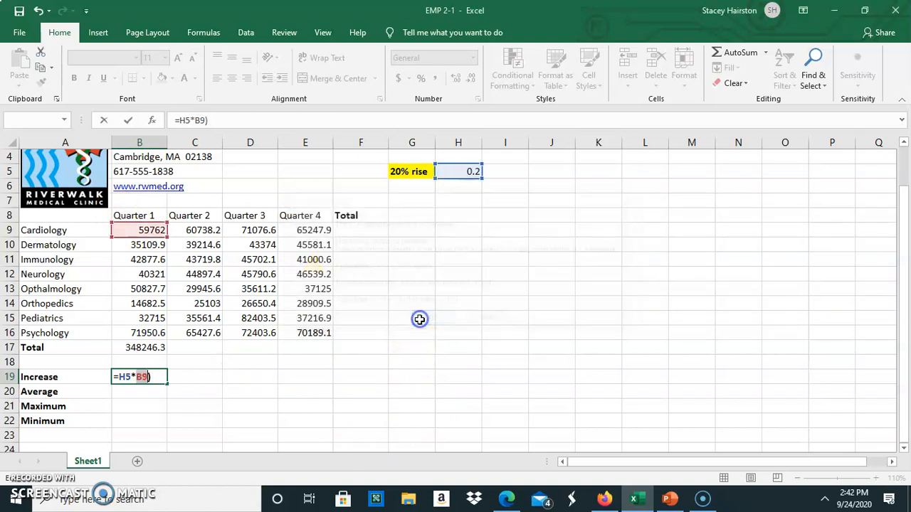
Step: Complete the B19 formula as =(H5*B9)+B9 so the 20% rise is added to Cardiology's Quarter 1 figure
{"action": "left_click", "coordinate": [120, 380]}
{"action": "type", "text": "("}
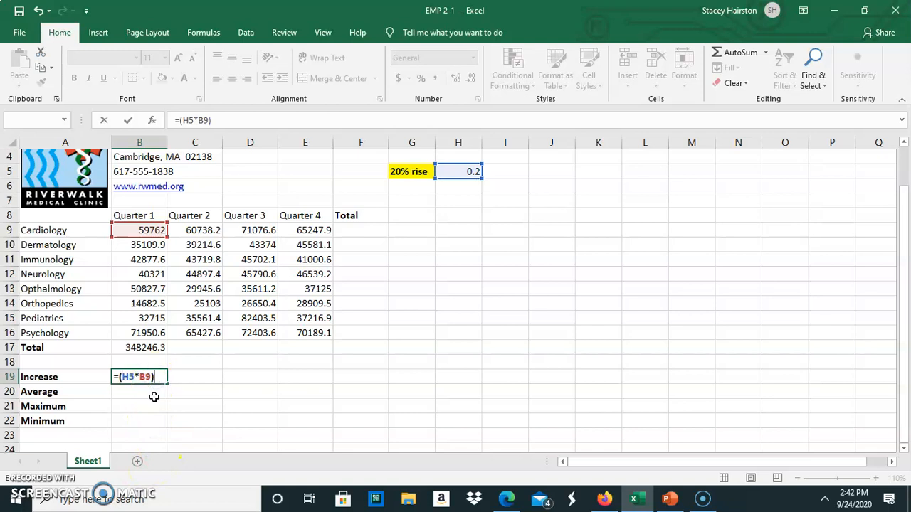
{"action": "type", "text": "+"}
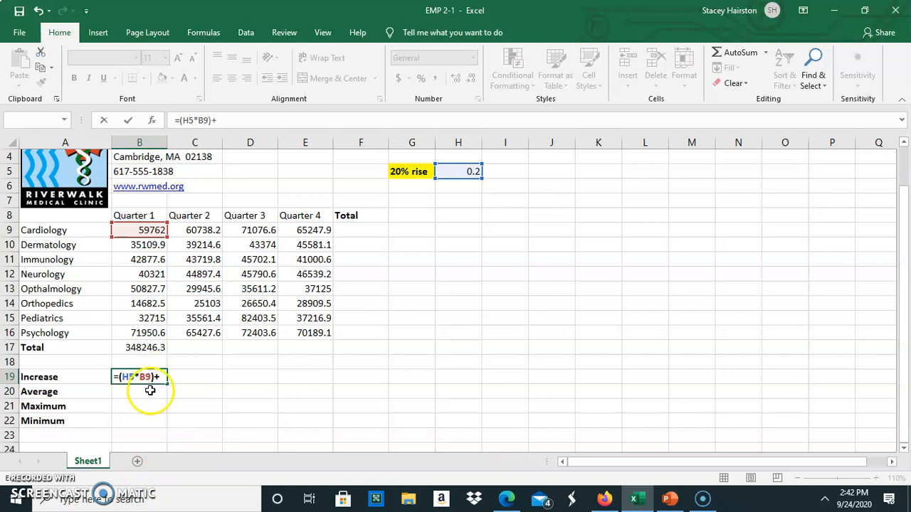
{"action": "left_click", "coordinate": [136, 228]}
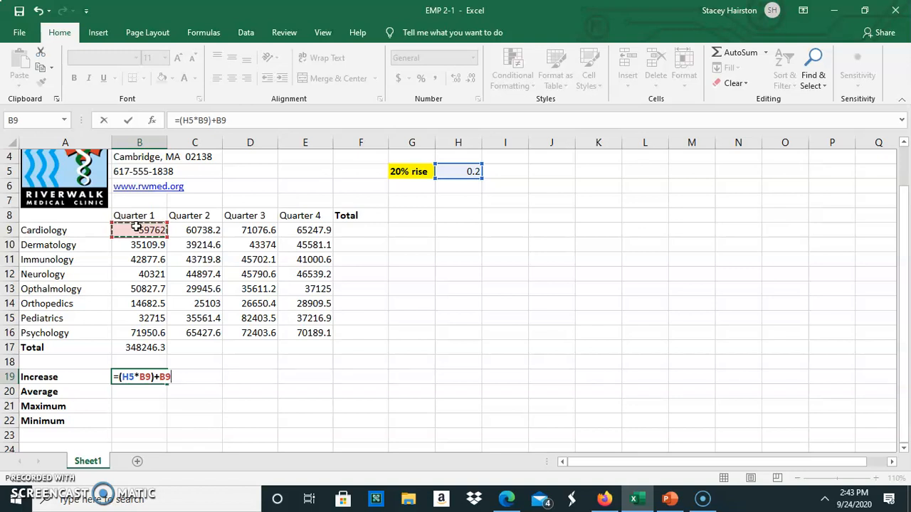
{"action": "key", "text": "Return"}
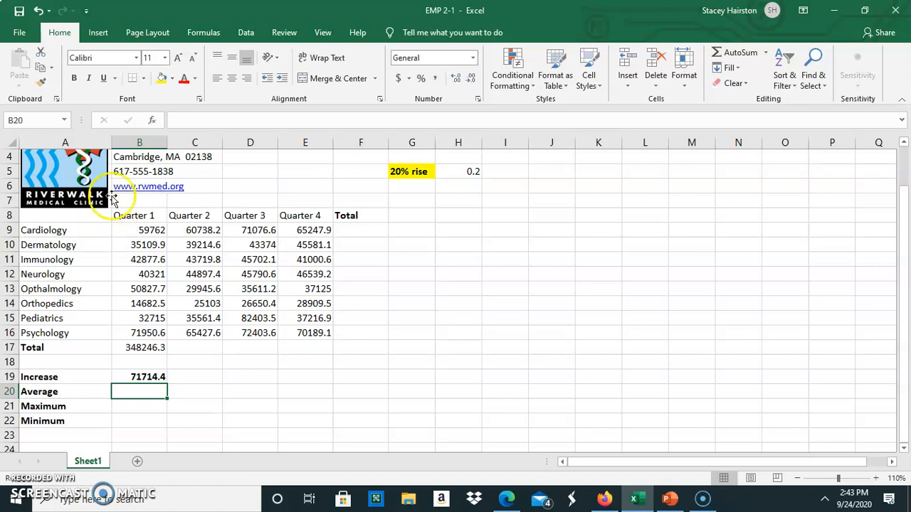
Step: Remove the parentheses from the Quarter 1 increase formula in B19 so it reads =H5*B9+B9
{"action": "left_click", "coordinate": [145, 225]}
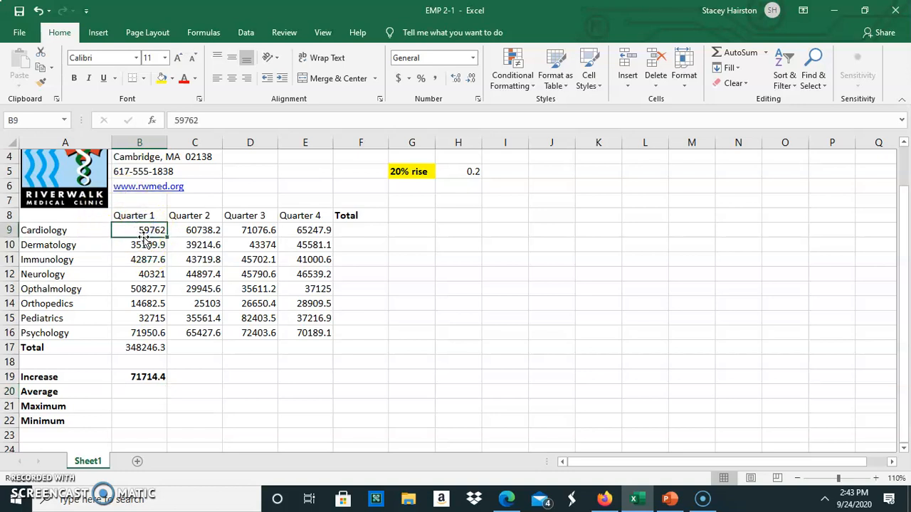
{"action": "left_click", "coordinate": [140, 379]}
{"action": "left_click", "coordinate": [240, 118]}
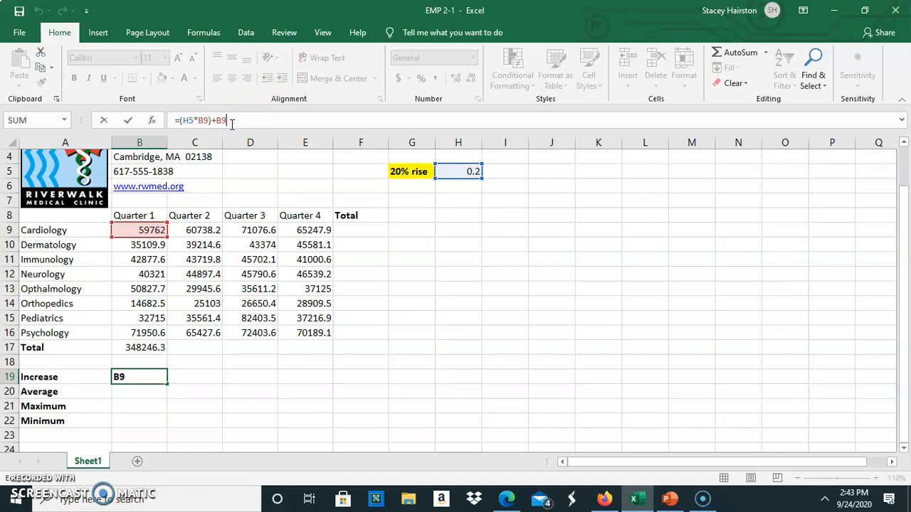
{"action": "left_click", "coordinate": [179, 120]}
{"action": "key", "text": "Delete"}
{"action": "left_click", "coordinate": [205, 120]}
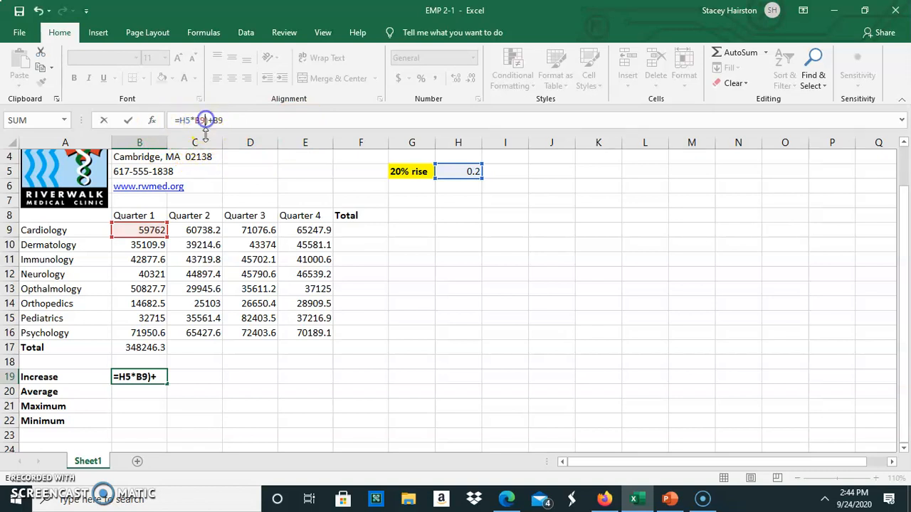
{"action": "key", "text": "BackSpace"}
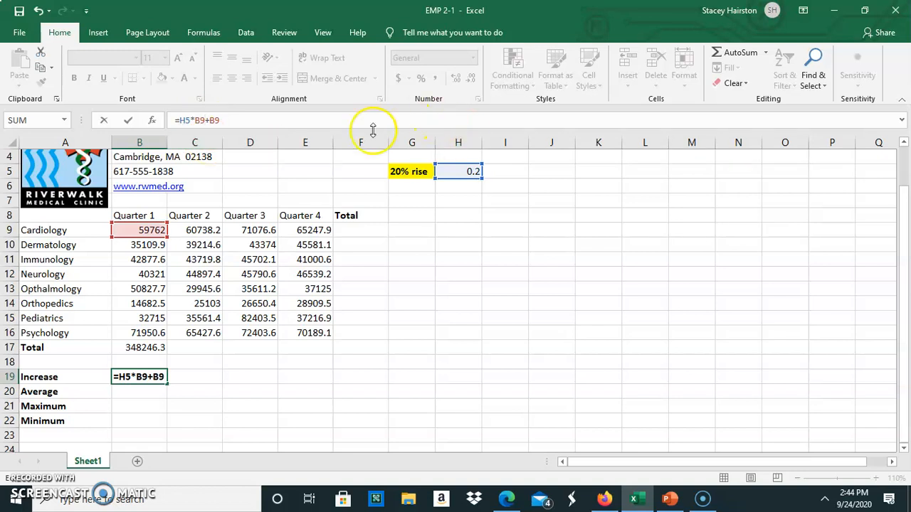
{"action": "key", "text": "Return"}
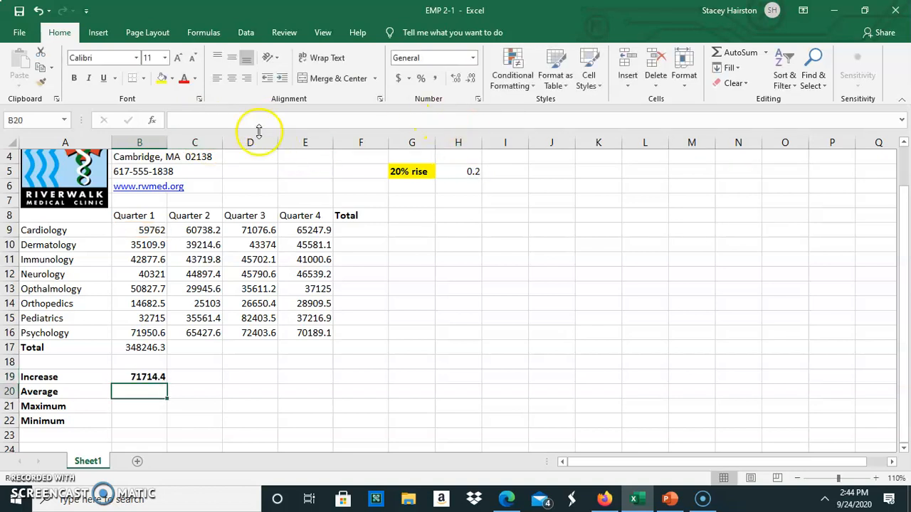
Step: Strip the increase formula in B19 back to only its equals sign
{"action": "left_click", "coordinate": [149, 374]}
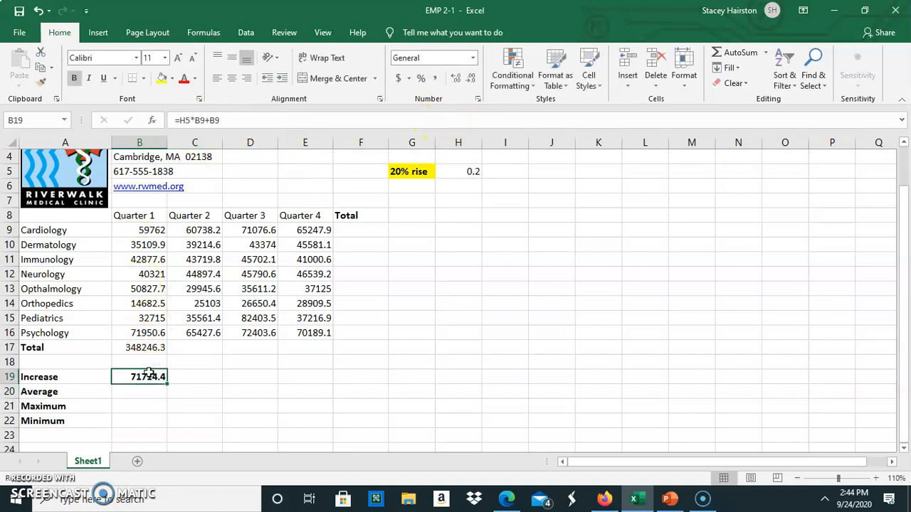
{"action": "left_click", "coordinate": [195, 121]}
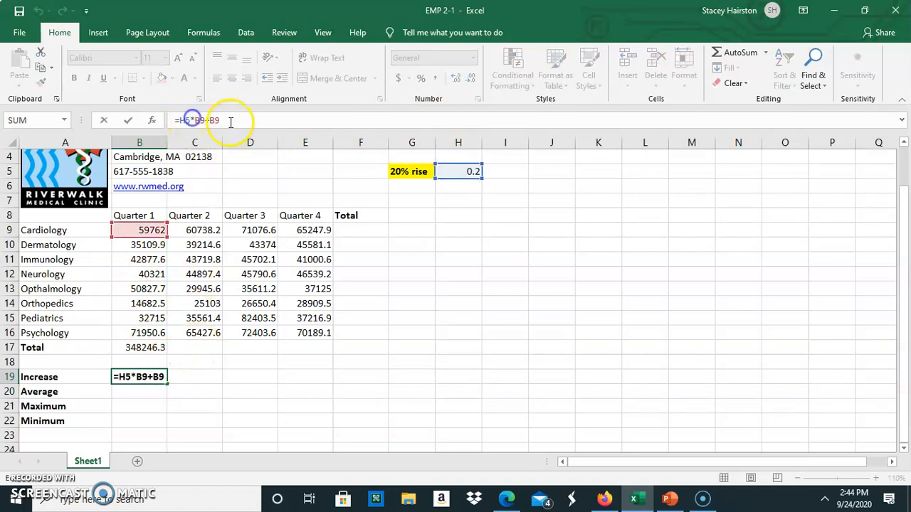
{"action": "key", "text": "BackSpace"}
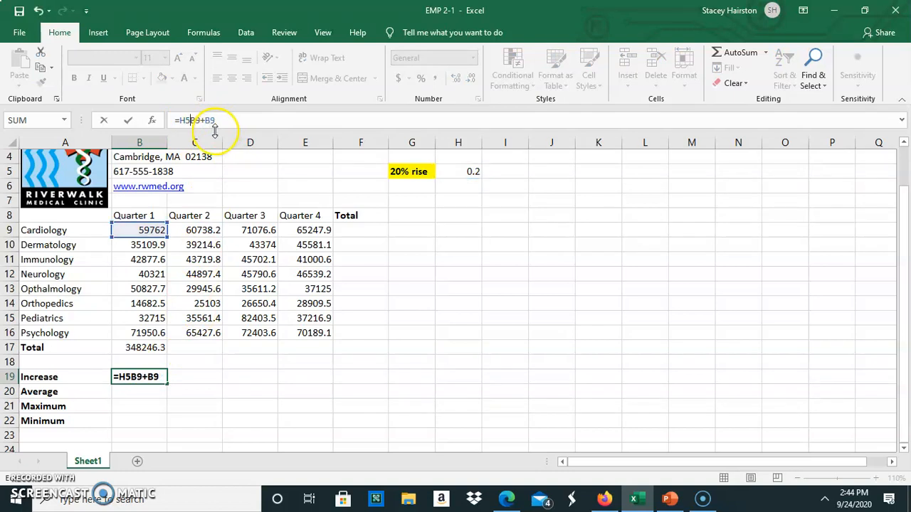
{"action": "left_click", "coordinate": [203, 120]}
{"action": "key", "text": "BackSpace"}
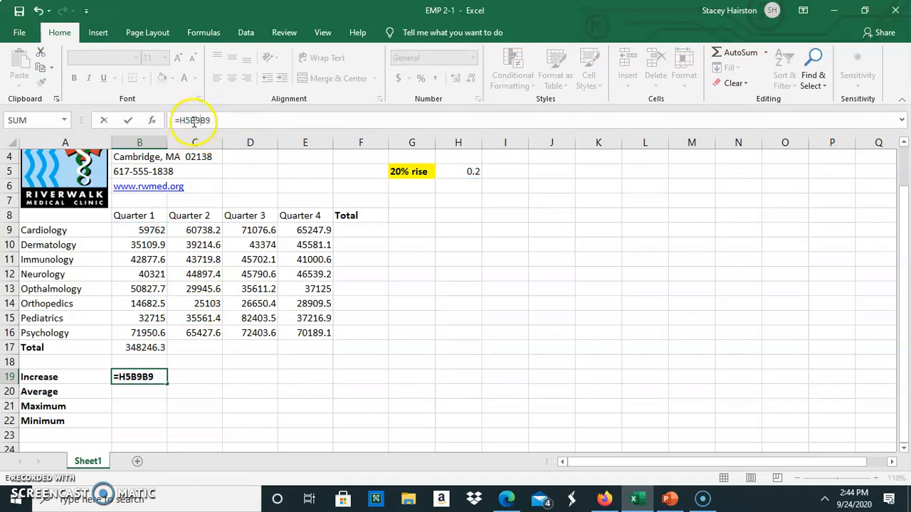
{"action": "left_click", "coordinate": [189, 120]}
{"action": "type", "text": "*"}
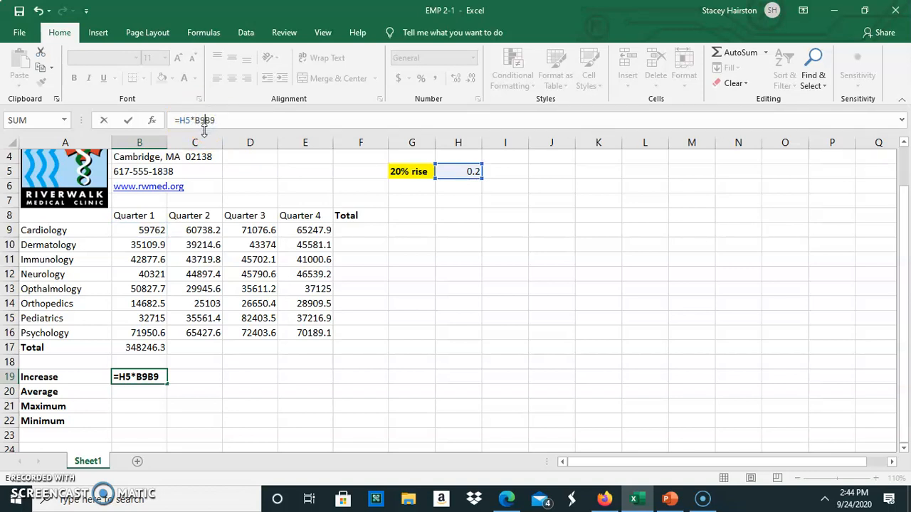
{"action": "left_click", "coordinate": [190, 118]}
{"action": "left_click_drag", "start_coordinate": [186, 118], "coordinate": [172, 118]}
{"action": "key", "text": "BackSpace"}
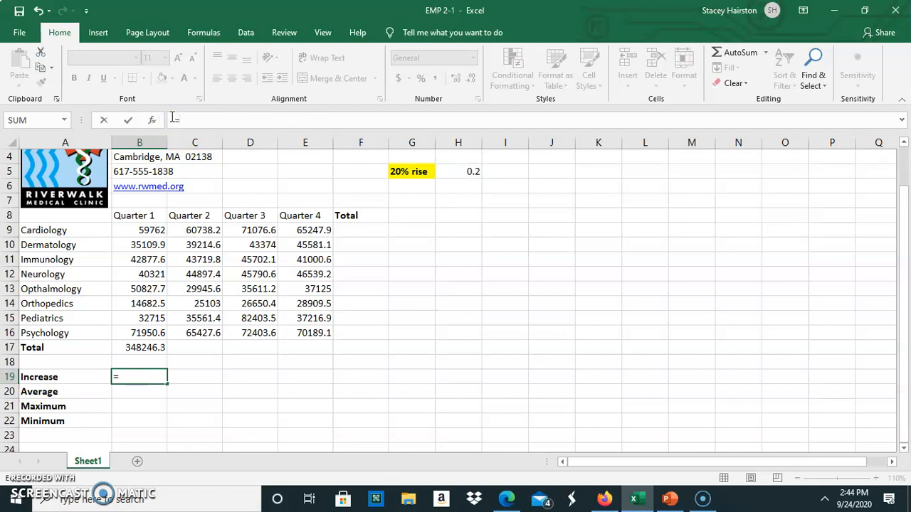
Step: Try the formula =B9/H5*B9 in B19, dividing Cardiology's Quarter 1 figure by the rise rate and multiplying by that same figure
{"action": "left_click", "coordinate": [131, 229]}
{"action": "type", "text": "/"}
{"action": "left_click", "coordinate": [479, 175]}
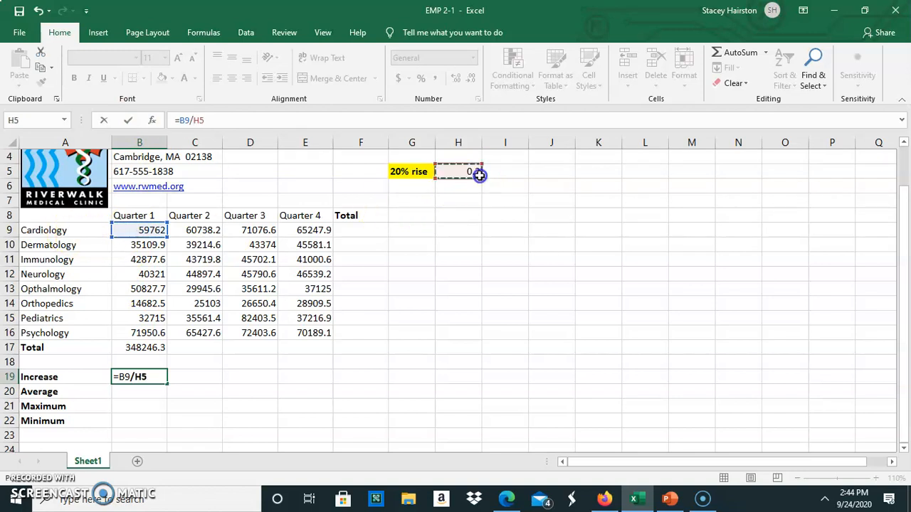
{"action": "type", "text": "*"}
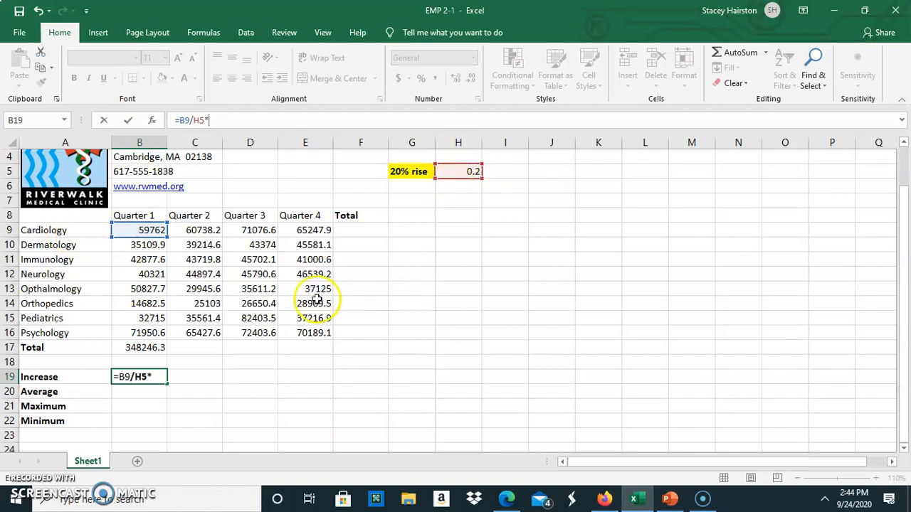
{"action": "left_click", "coordinate": [142, 231]}
{"action": "key", "text": "Return"}
{"action": "left_click", "coordinate": [145, 378]}
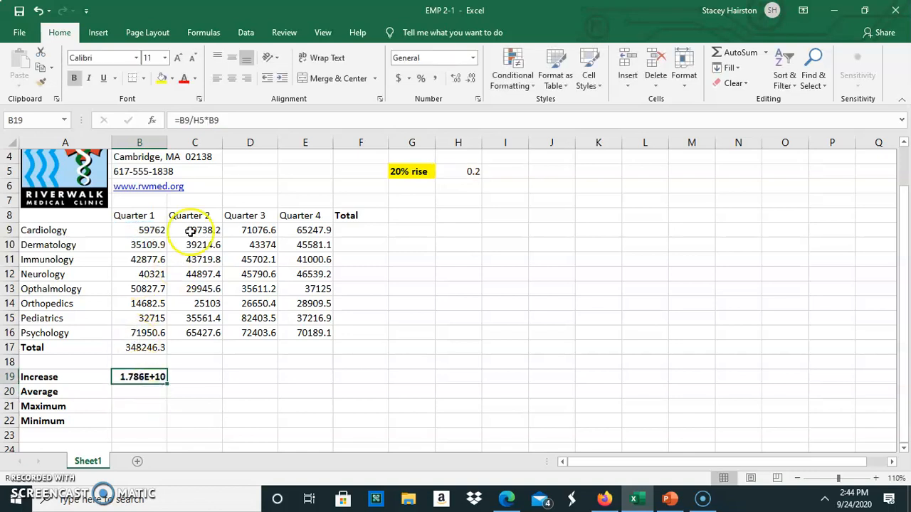
Step: Shorten the increase formula in B19 to =B9/H5
{"action": "left_click", "coordinate": [219, 120]}
{"action": "key", "text": "BackSpace"}
{"action": "key", "text": "BackSpace"}
{"action": "key", "text": "BackSpace"}
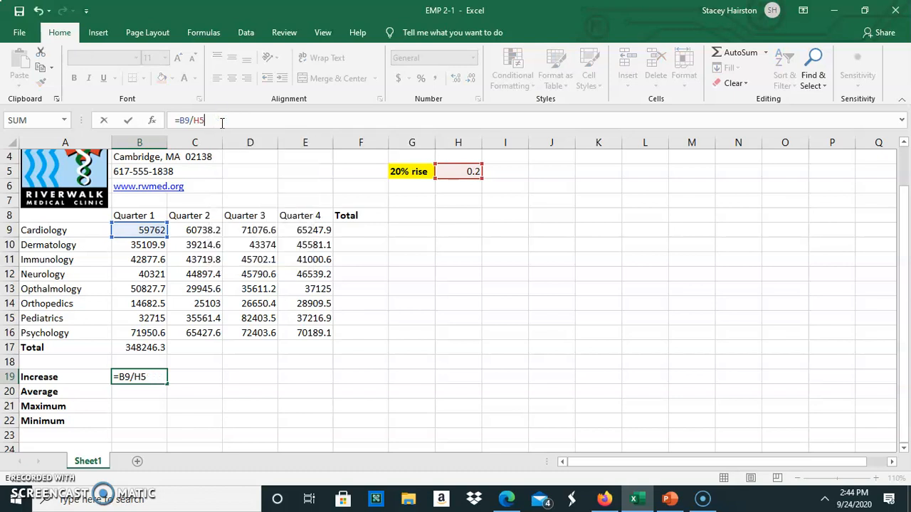
{"action": "left_click", "coordinate": [199, 333]}
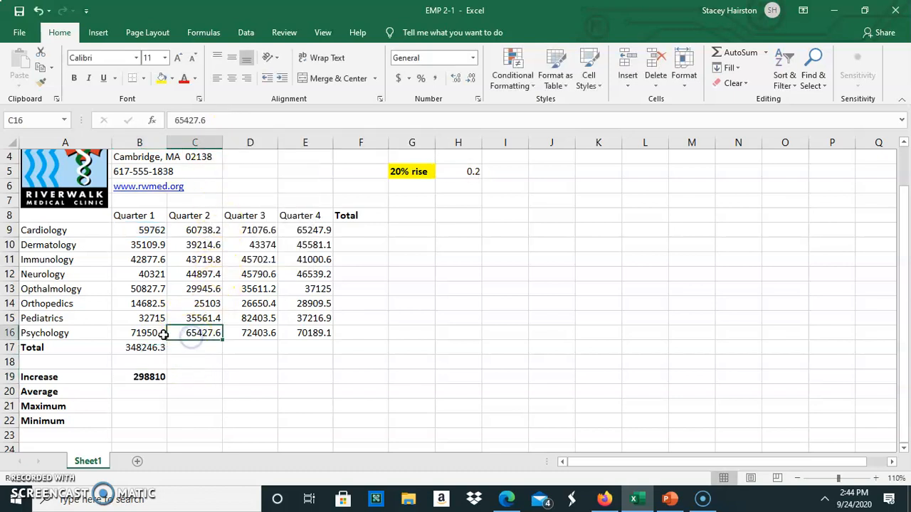
{"action": "left_click", "coordinate": [160, 333]}
Step: Try extending the increase formula in B19 to =B9/H5*C14
{"action": "left_click", "coordinate": [155, 378]}
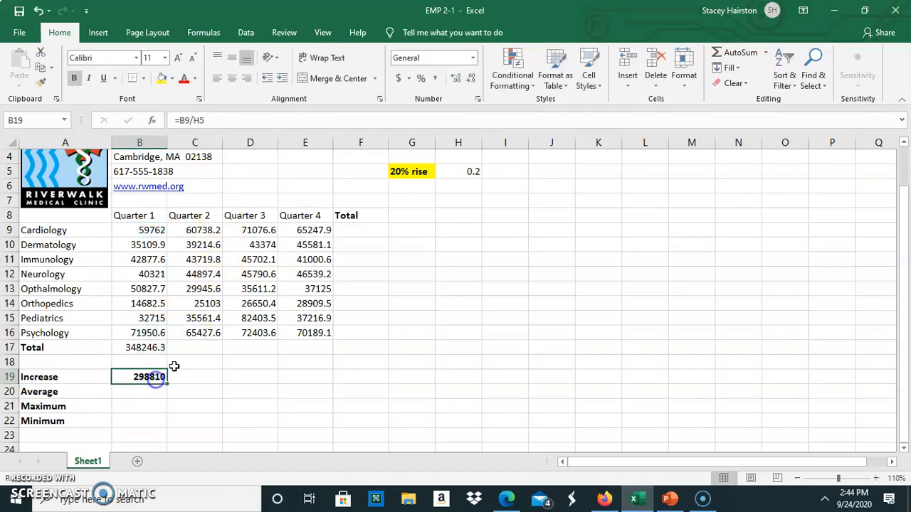
{"action": "left_click", "coordinate": [220, 120]}
{"action": "type", "text": "*"}
{"action": "left_click", "coordinate": [448, 173]}
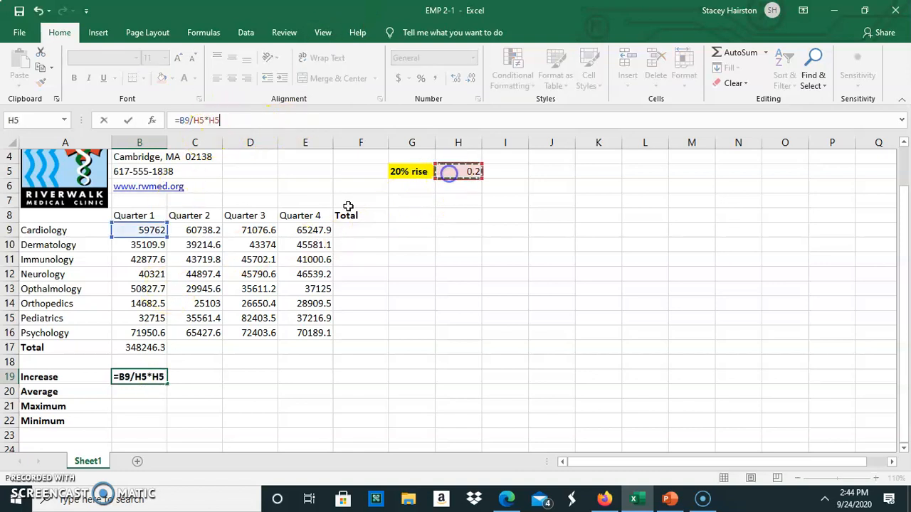
{"action": "left_click", "coordinate": [196, 301]}
{"action": "key", "text": "Return"}
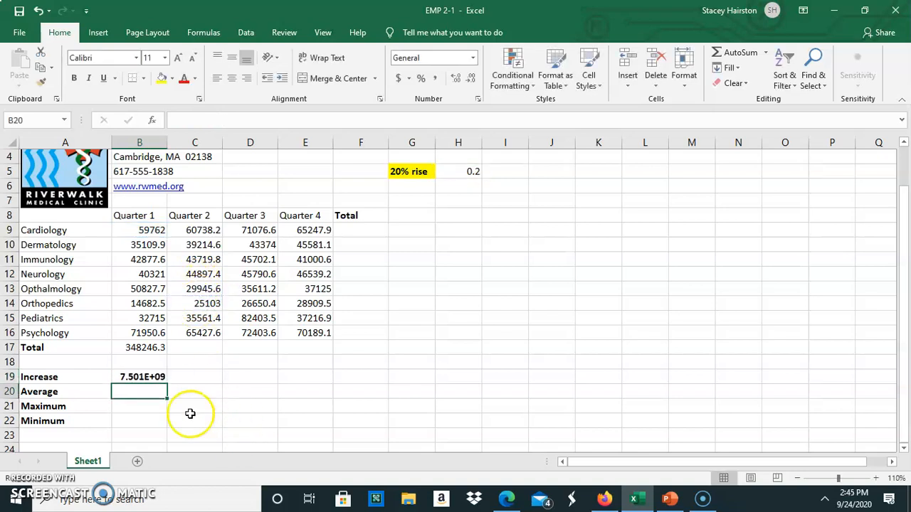
Step: Replace the increase formula in B19 with =C14/B15*H5
{"action": "left_click", "coordinate": [143, 377]}
{"action": "double_click", "coordinate": [146, 377]}
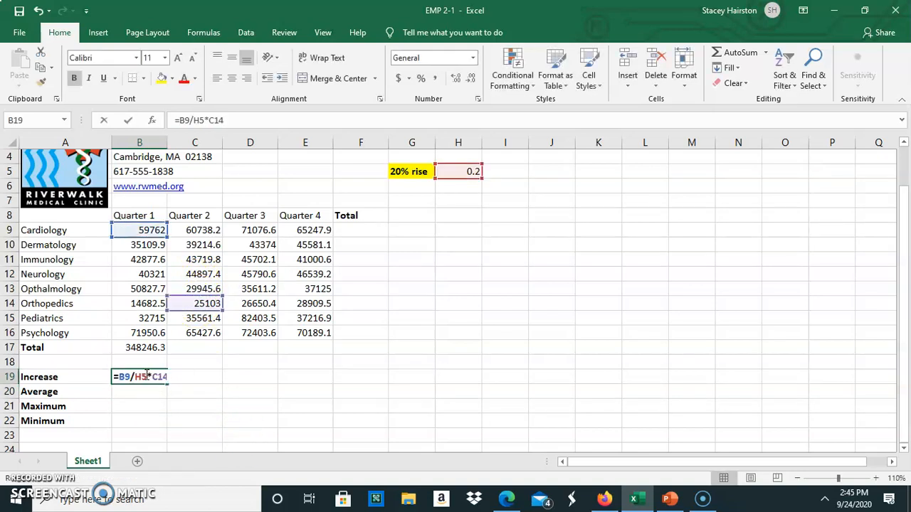
{"action": "key", "text": "BackSpace"}
{"action": "left_click", "coordinate": [142, 376]}
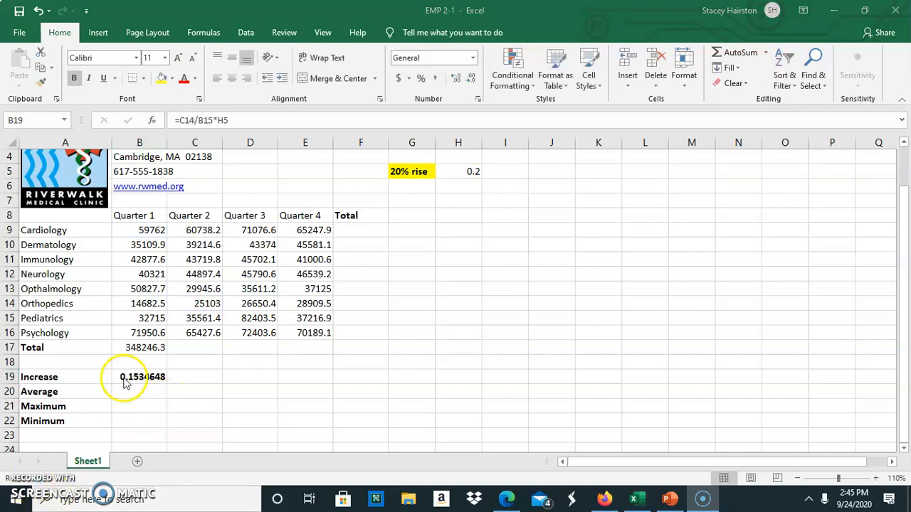
Step: Try grouping the multiplication in the B19 formula with parentheses, making it =C14/(B15*H5)
{"action": "left_click", "coordinate": [241, 121]}
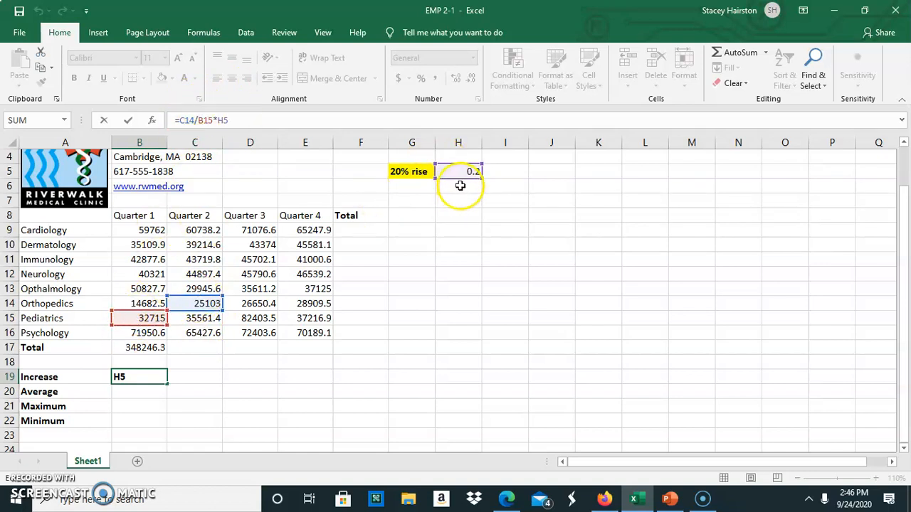
{"action": "left_click", "coordinate": [202, 125]}
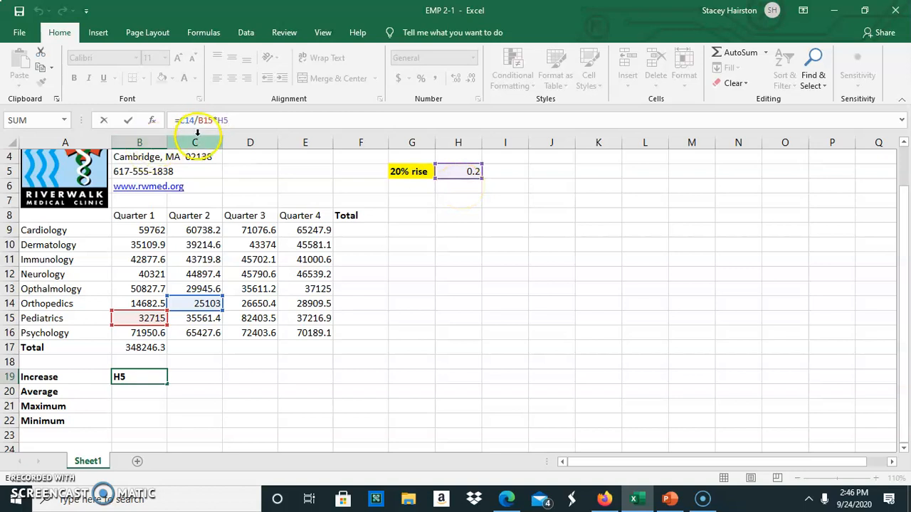
{"action": "left_click", "coordinate": [200, 120]}
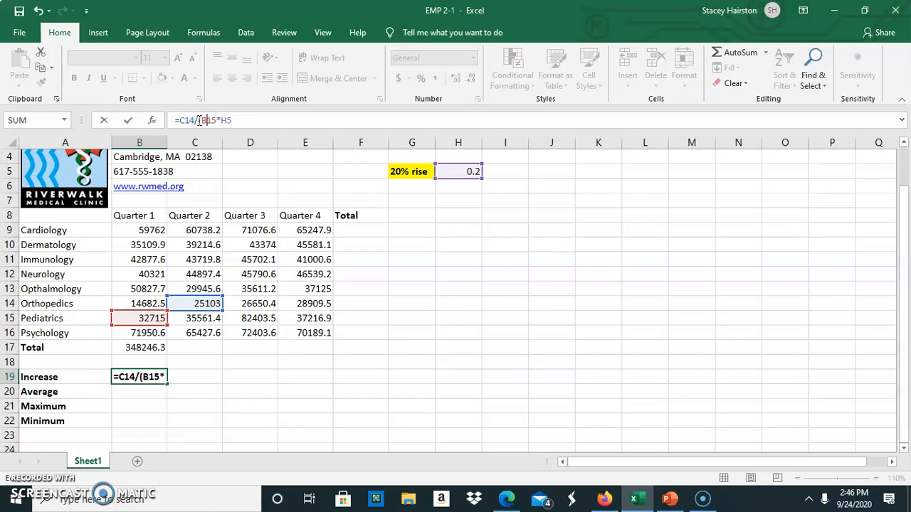
{"action": "key", "text": "Right"}
{"action": "key", "text": "Right"}
{"action": "key", "text": "Return"}
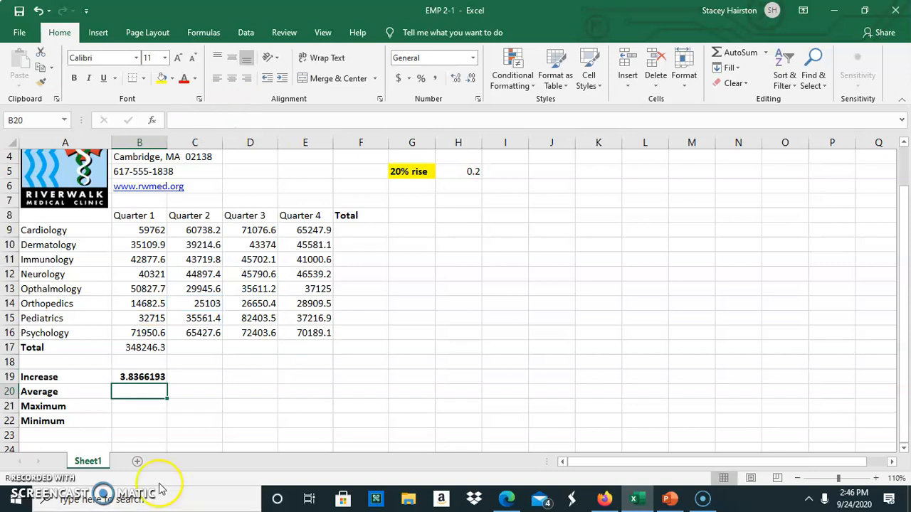
Step: Take the parentheses back out of the B19 formula so it reads =C14/B15*H5
{"action": "left_click", "coordinate": [130, 377]}
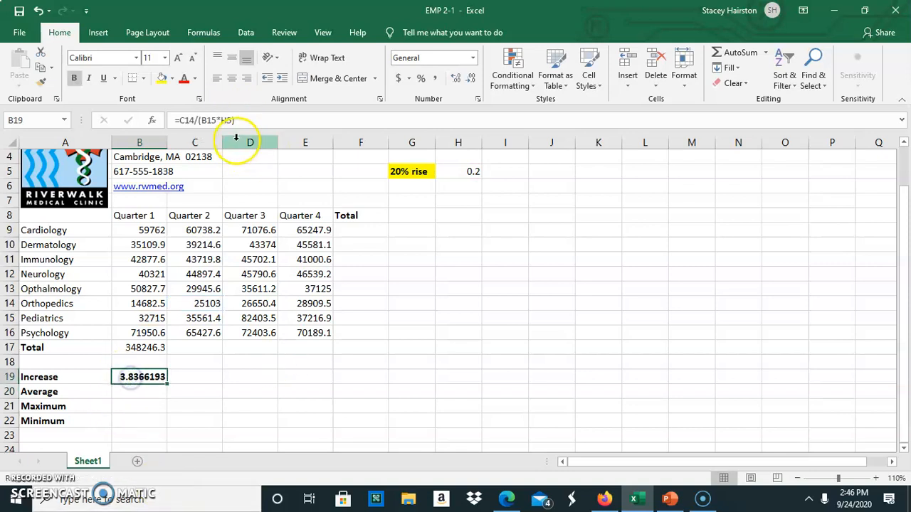
{"action": "left_click", "coordinate": [242, 120]}
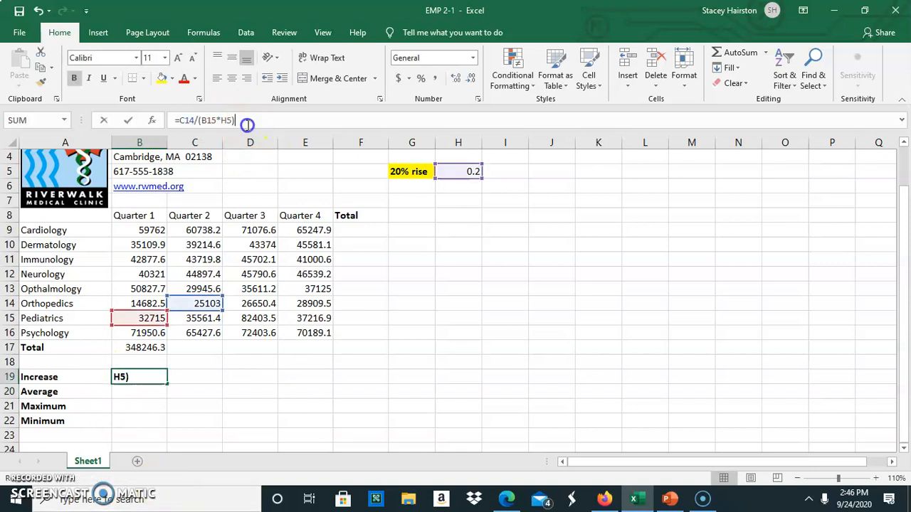
{"action": "double_click", "coordinate": [184, 123]}
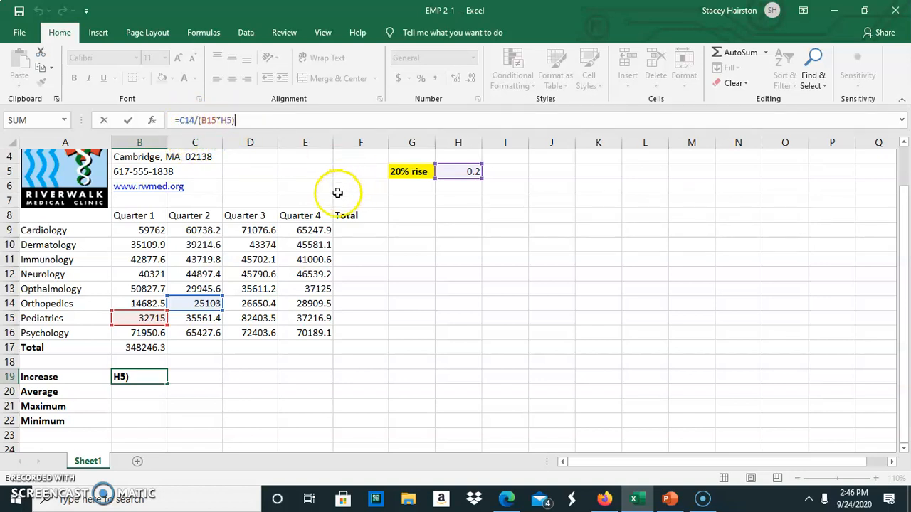
{"action": "key", "text": "BackSpace"}
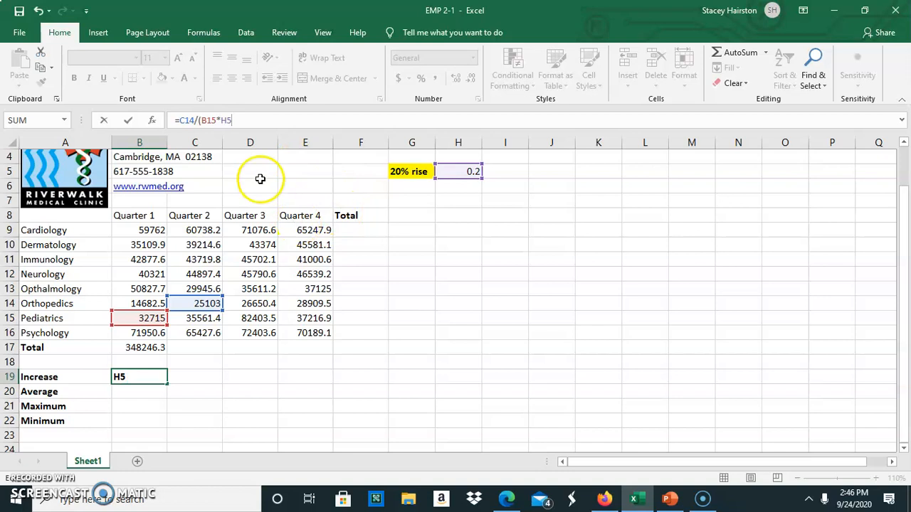
{"action": "left_click", "coordinate": [202, 120]}
{"action": "key", "text": "BackSpace"}
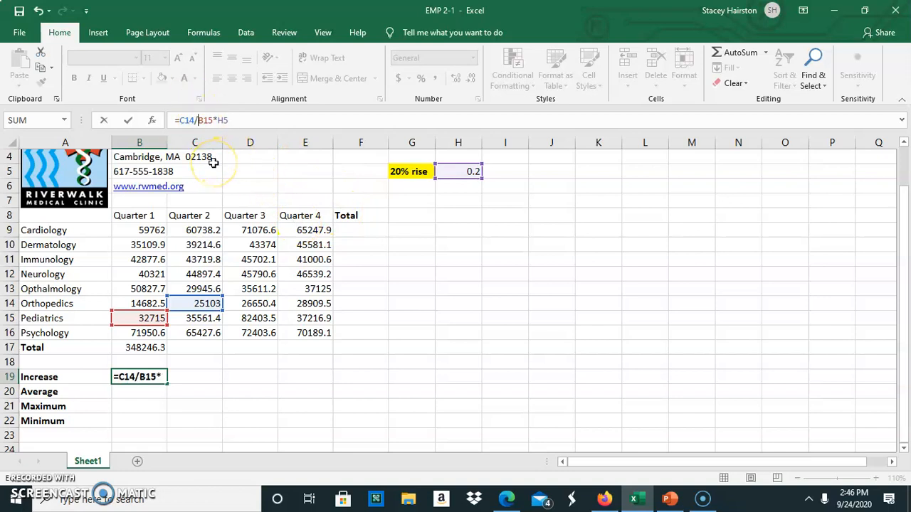
{"action": "key", "text": "Return"}
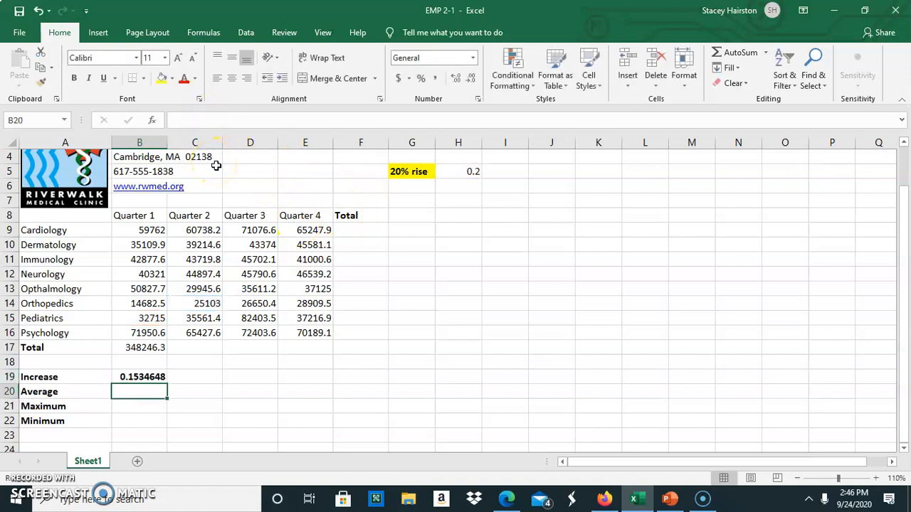
{"action": "left_click", "coordinate": [144, 375]}
{"action": "left_click", "coordinate": [149, 377]}
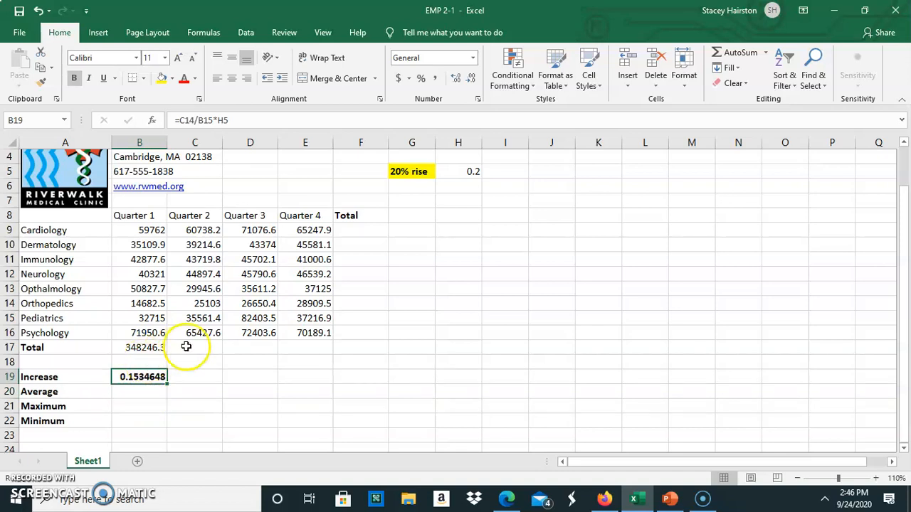
{"action": "left_click", "coordinate": [234, 116]}
{"action": "left_click", "coordinate": [151, 412]}
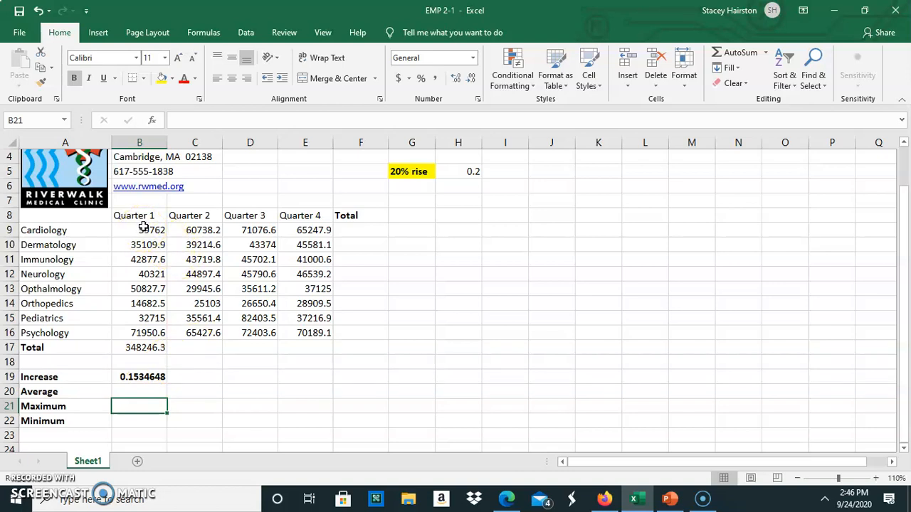
Step: Preview the Quick Analysis formatting, chart and totals options, including Sum, Average and Count, for the Quarter 1 figures in B9:B16
{"action": "left_click_drag", "start_coordinate": [143, 230], "coordinate": [143, 330]}
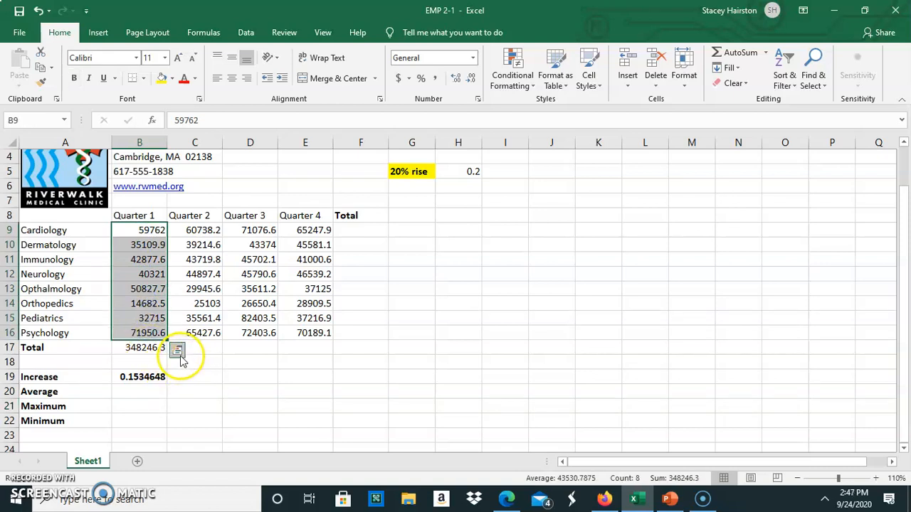
{"action": "left_click", "coordinate": [178, 352]}
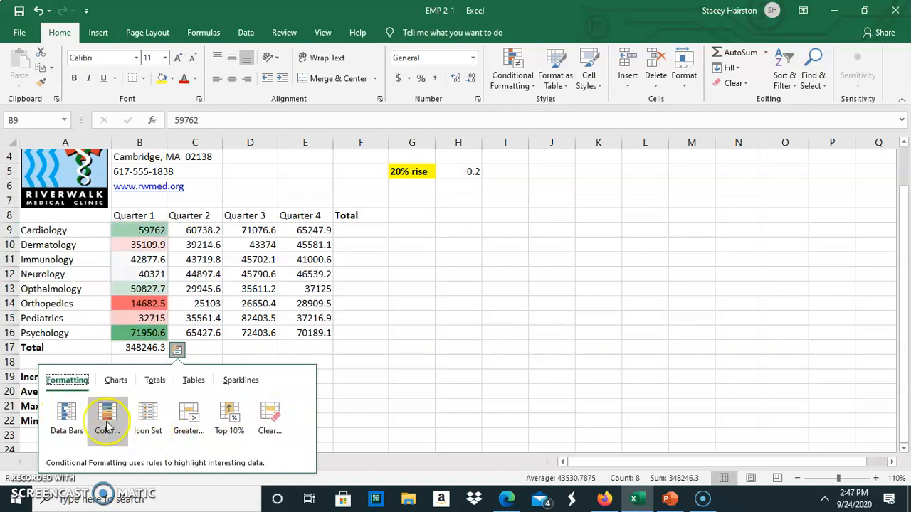
{"action": "left_click", "coordinate": [116, 381]}
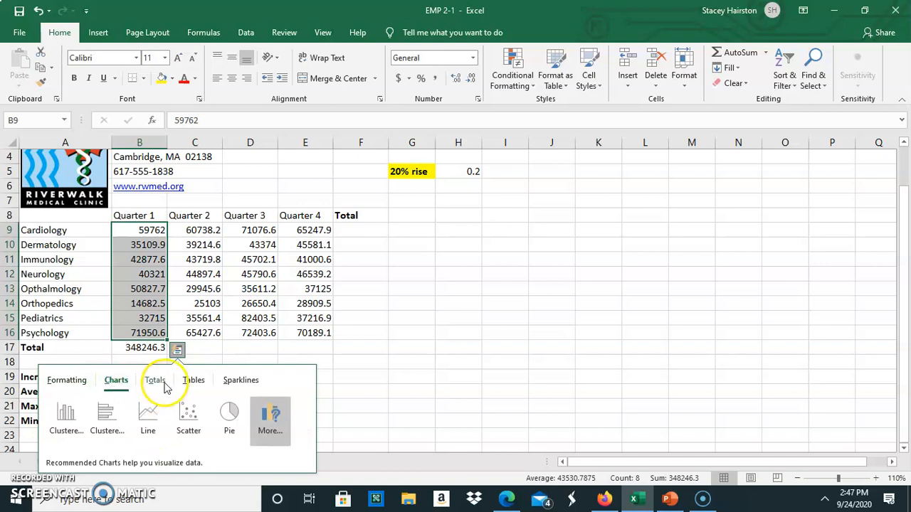
{"action": "left_click", "coordinate": [157, 381]}
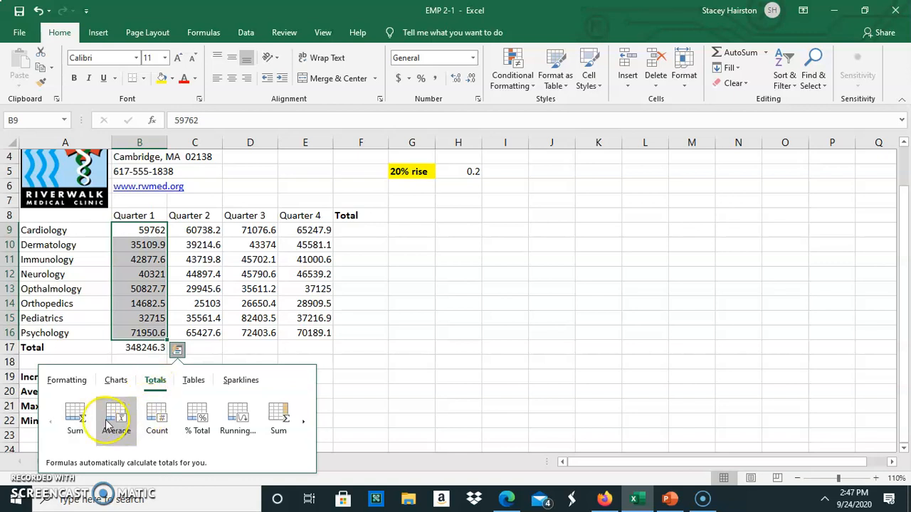
{"action": "left_click", "coordinate": [76, 414]}
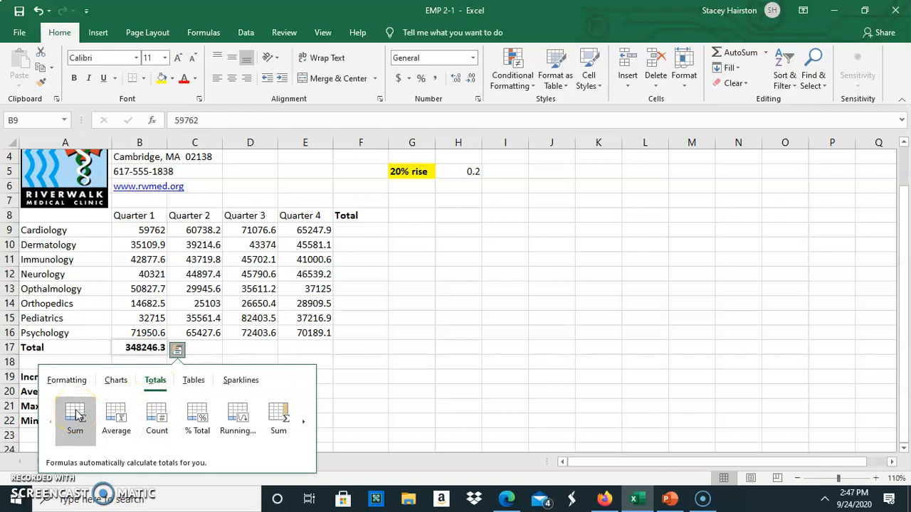
{"action": "left_click", "coordinate": [118, 421]}
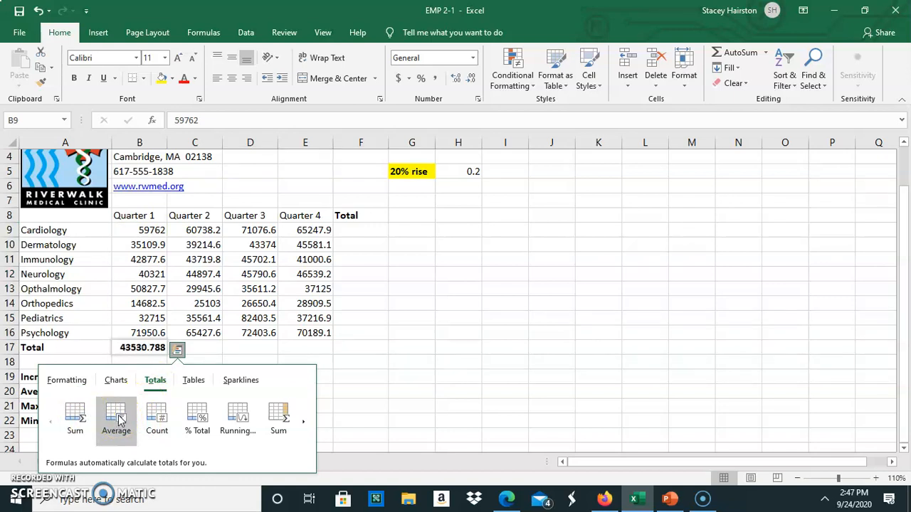
{"action": "left_click", "coordinate": [77, 417]}
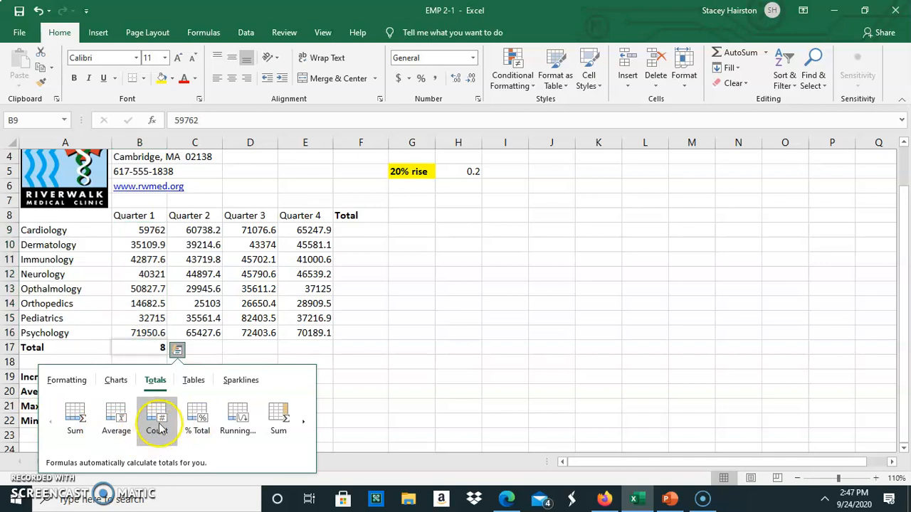
{"action": "left_click", "coordinate": [352, 361]}
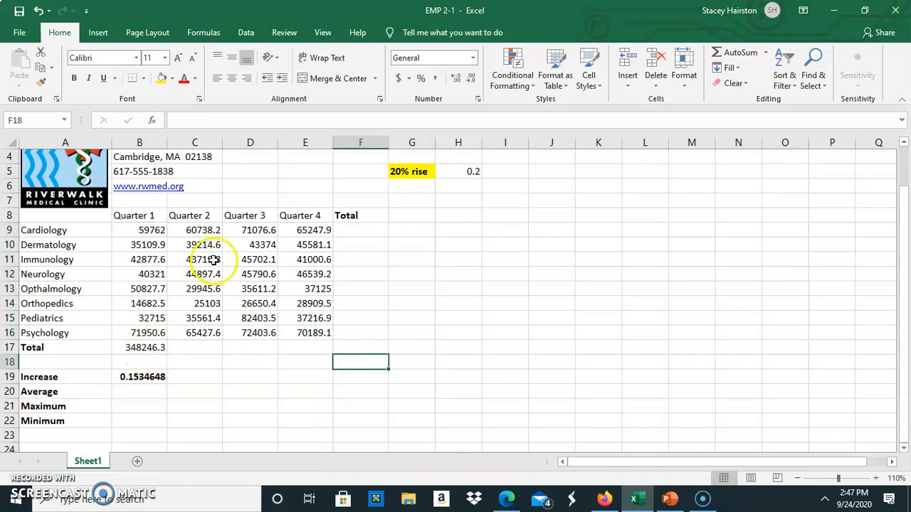
Step: Check the Quarter 1 total in B17 and view the Quick Analysis totals options for Quarter 2 cells C9:C14 without applying any
{"action": "left_click", "coordinate": [160, 334]}
{"action": "left_click", "coordinate": [157, 348]}
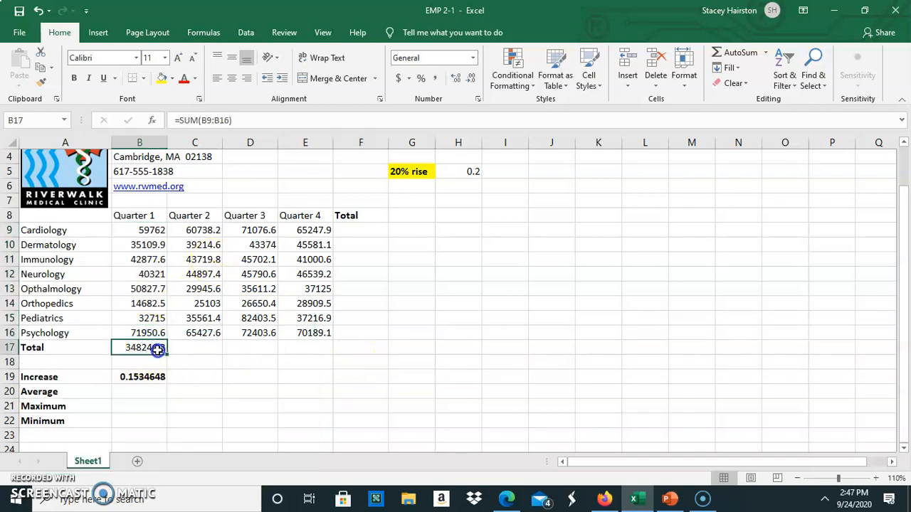
{"action": "left_click", "coordinate": [189, 227]}
{"action": "left_click_drag", "start_coordinate": [189, 230], "coordinate": [206, 303]}
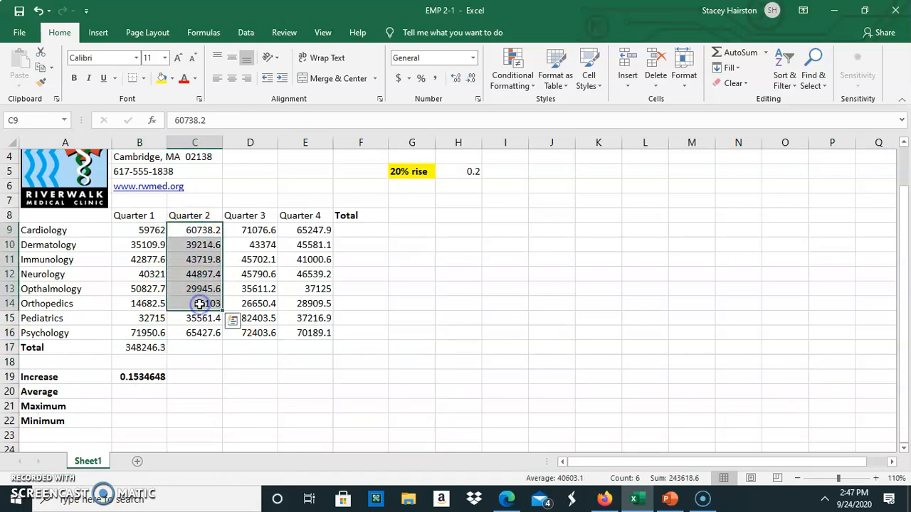
{"action": "left_click", "coordinate": [237, 324]}
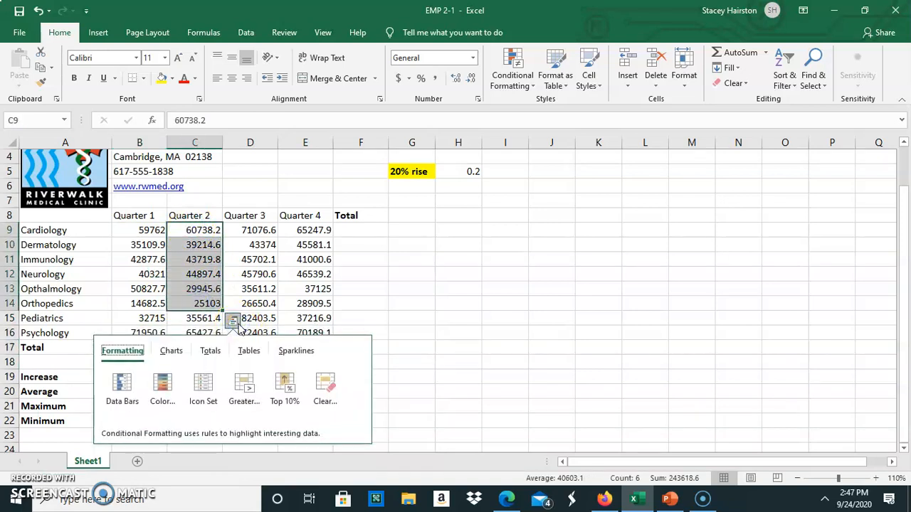
{"action": "left_click", "coordinate": [210, 351]}
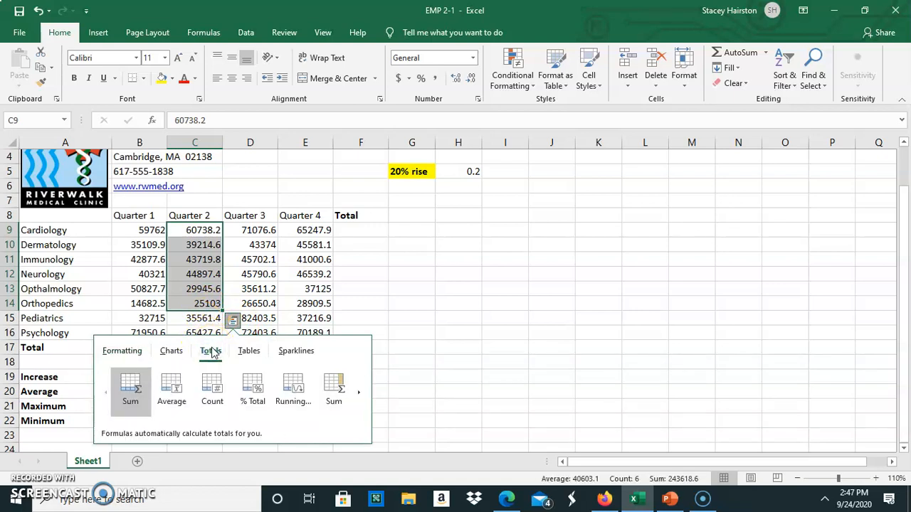
{"action": "left_click", "coordinate": [420, 307]}
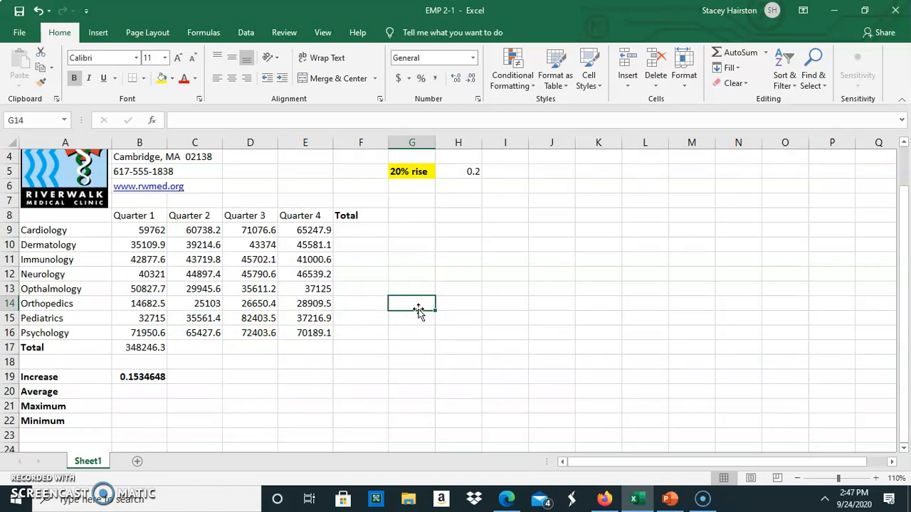
Step: Examine the Total row cells from B17 to E17 and inspect which range the Quarter 1 SUM formula in B17 covers
{"action": "left_click", "coordinate": [135, 349]}
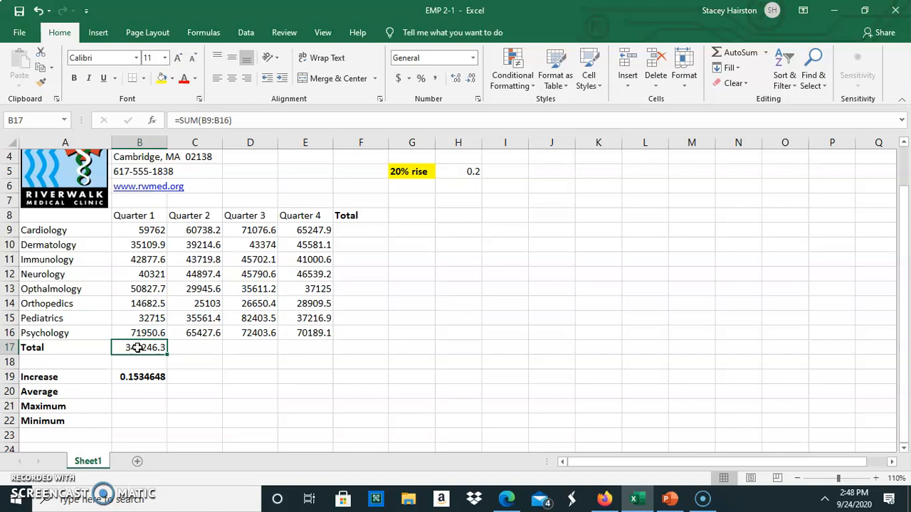
{"action": "left_click", "coordinate": [179, 349]}
{"action": "left_click", "coordinate": [235, 347]}
{"action": "left_click", "coordinate": [304, 347]}
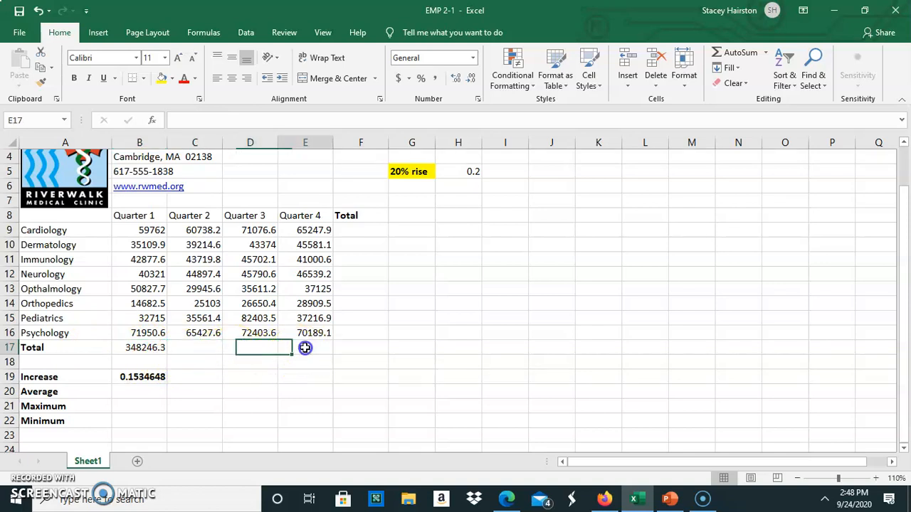
{"action": "left_click", "coordinate": [187, 348]}
{"action": "left_click", "coordinate": [133, 346]}
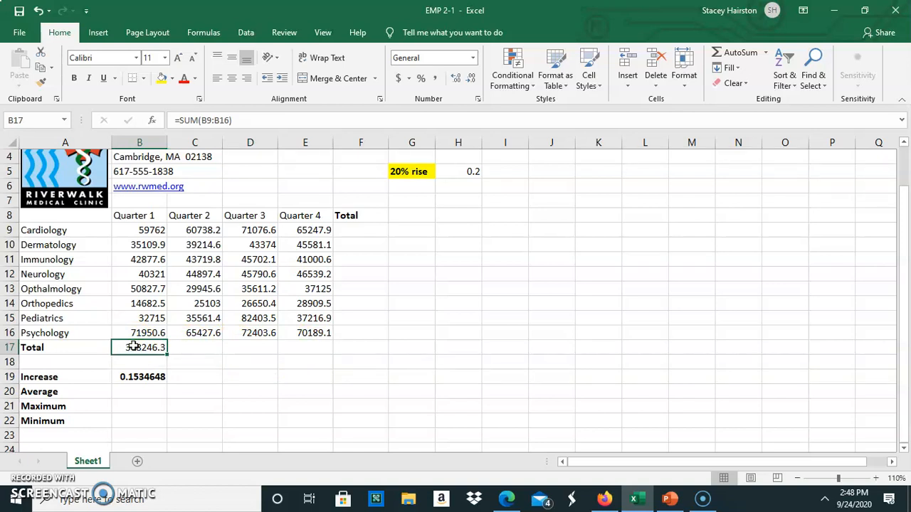
{"action": "left_click", "coordinate": [31, 348]}
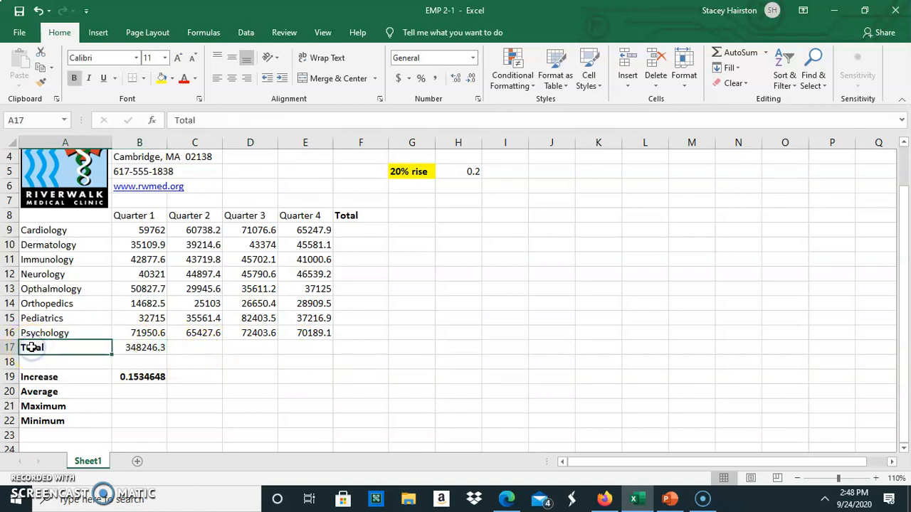
{"action": "left_click", "coordinate": [146, 347]}
{"action": "left_click", "coordinate": [191, 346]}
{"action": "left_click", "coordinate": [244, 349]}
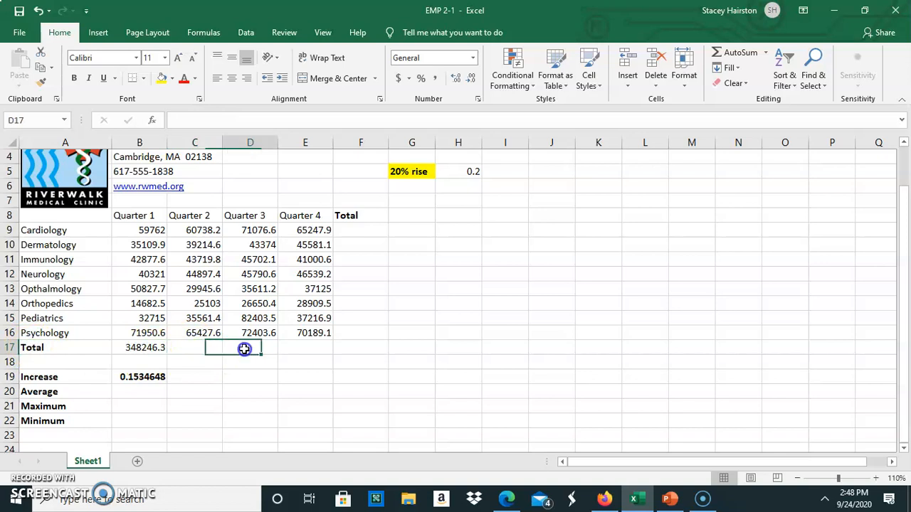
{"action": "left_click", "coordinate": [301, 348]}
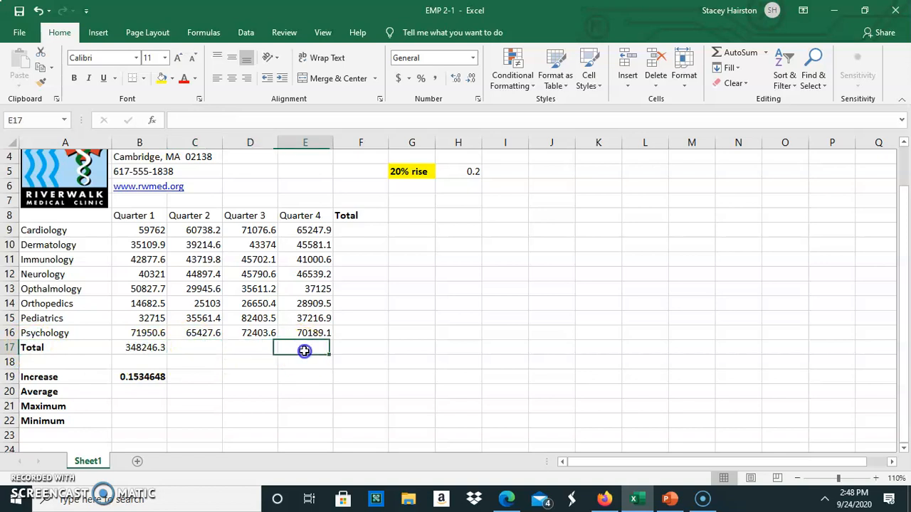
{"action": "left_click", "coordinate": [138, 347]}
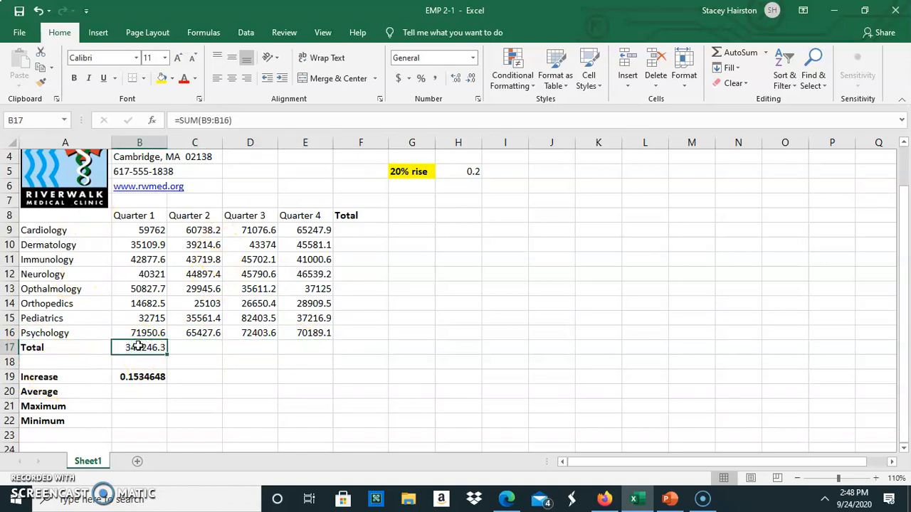
{"action": "left_click", "coordinate": [254, 118]}
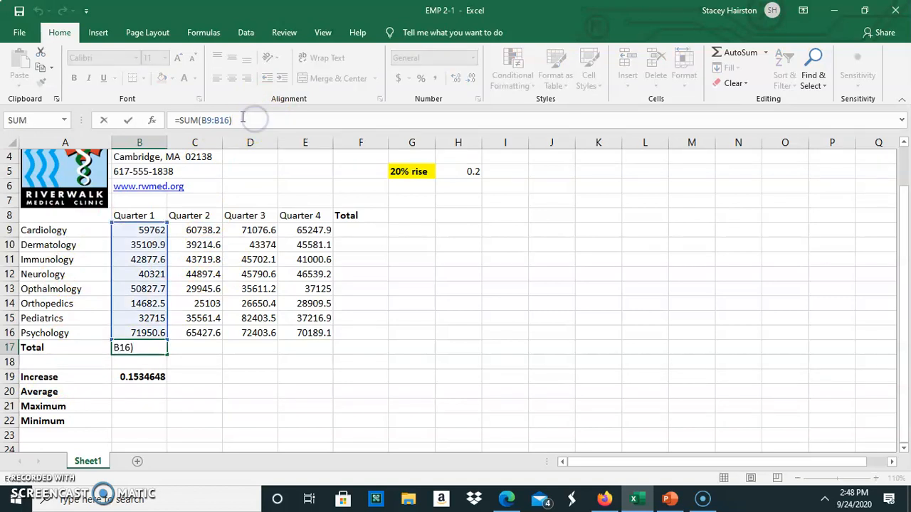
{"action": "left_click", "coordinate": [207, 346]}
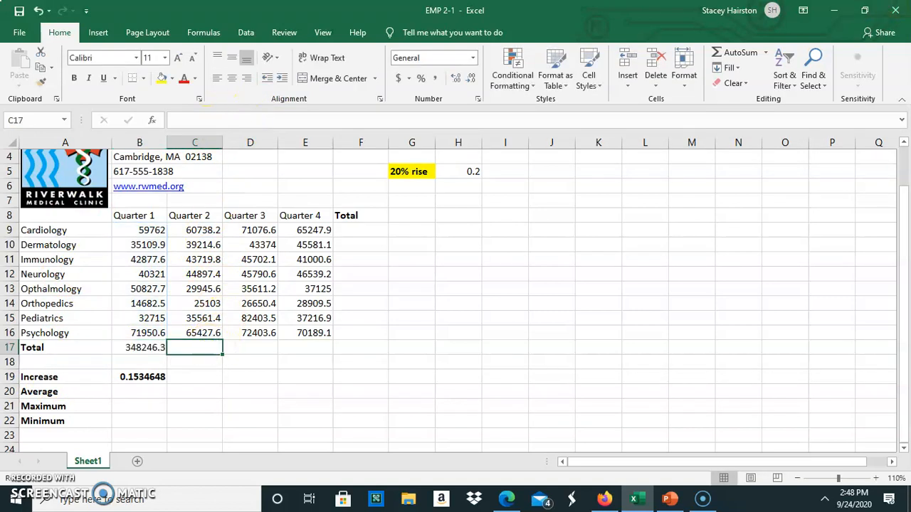
Step: Copy the Quarter 1 SUM formula from B17 across to the Quarter 2, 3 and 4 totals in C17:E17
{"action": "left_click", "coordinate": [135, 349]}
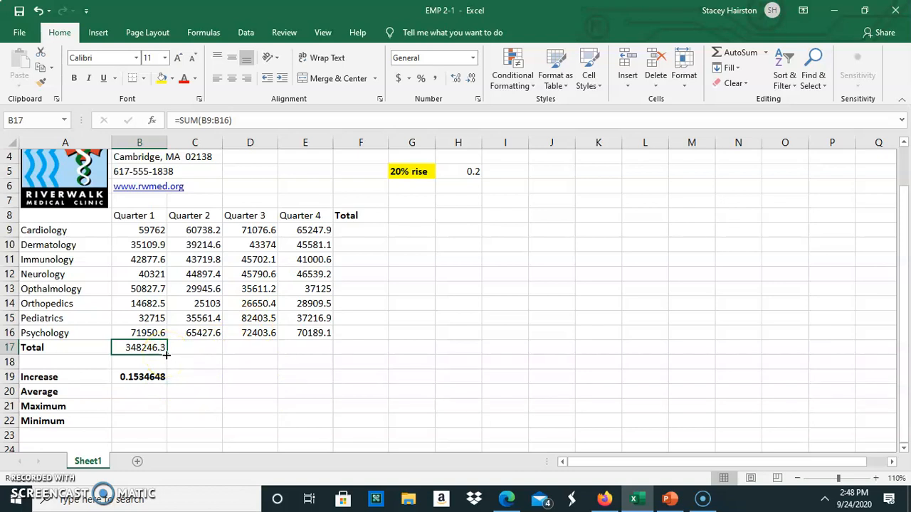
{"action": "left_click_drag", "start_coordinate": [165, 355], "coordinate": [310, 368]}
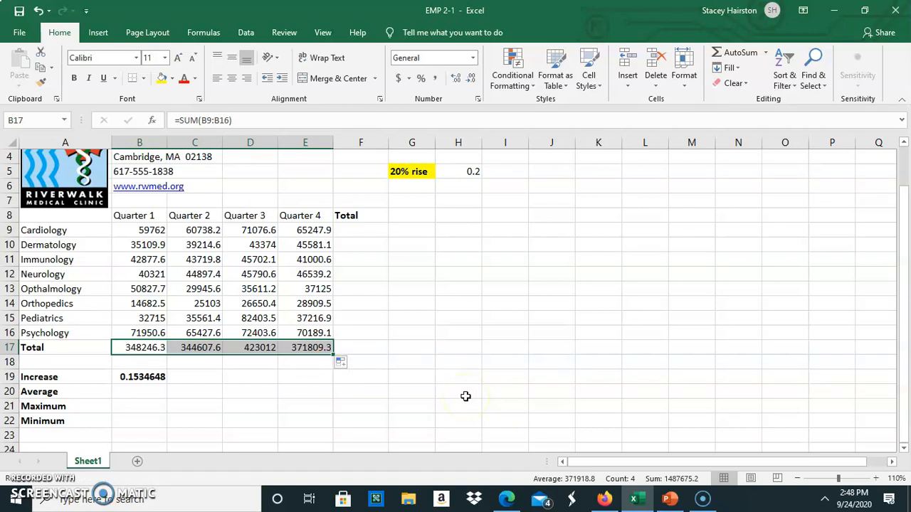
{"action": "left_click", "coordinate": [135, 347]}
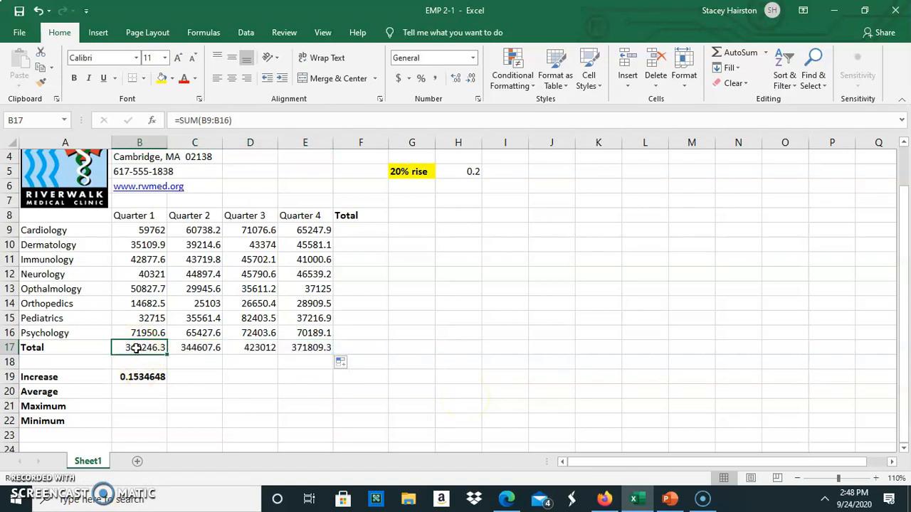
Step: For the Cardiology total cell F9, browse the Insert Function categories and the list of All functions, leaving without inserting one
{"action": "left_click", "coordinate": [365, 229]}
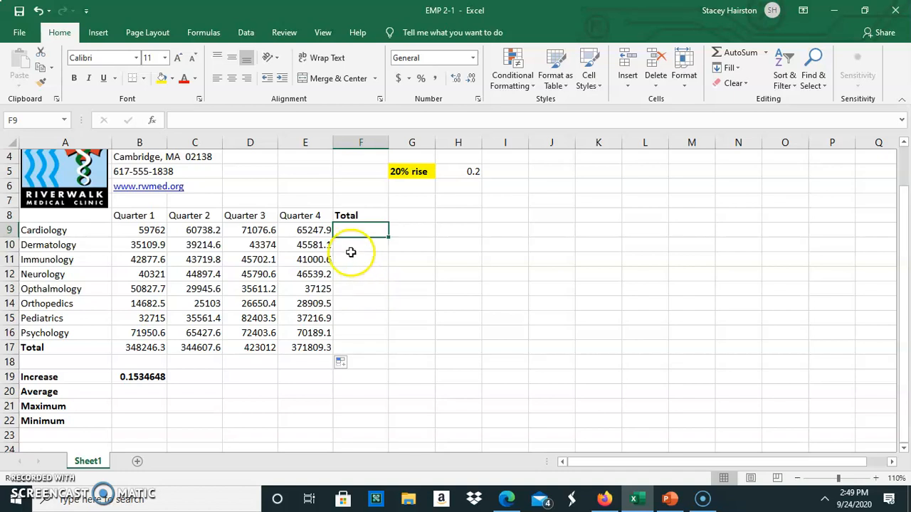
{"action": "left_click", "coordinate": [154, 122]}
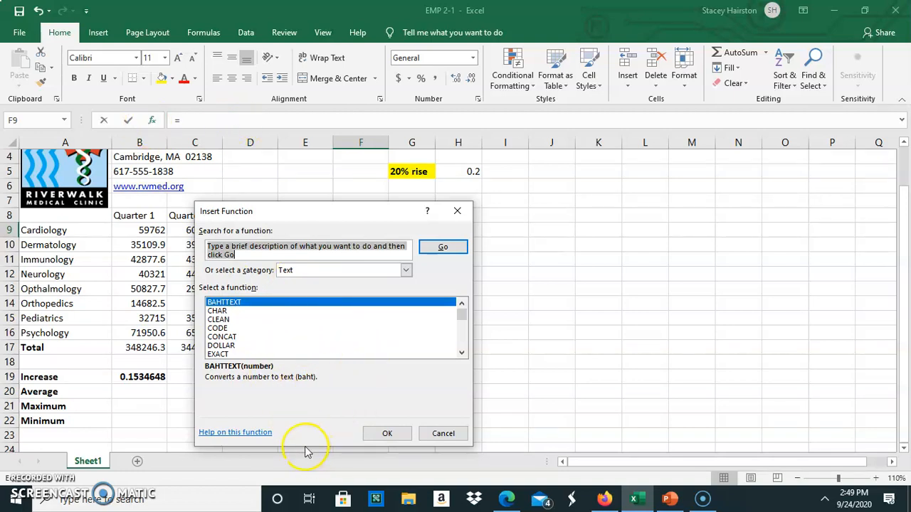
{"action": "left_click", "coordinate": [406, 271]}
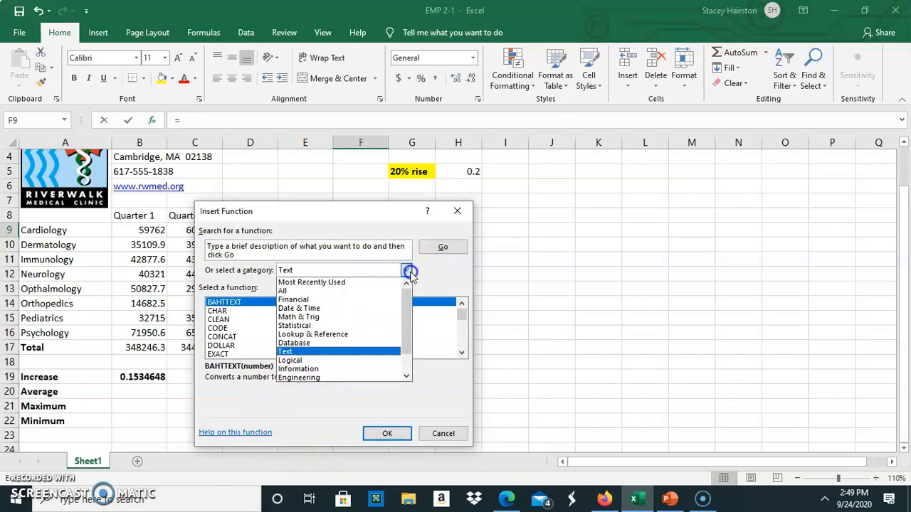
{"action": "mouse_move", "coordinate": [407, 320]}
{"action": "left_mouse_down"}
{"action": "mouse_move", "coordinate": [412, 334]}
{"action": "mouse_move", "coordinate": [408, 308]}
{"action": "left_mouse_up"}
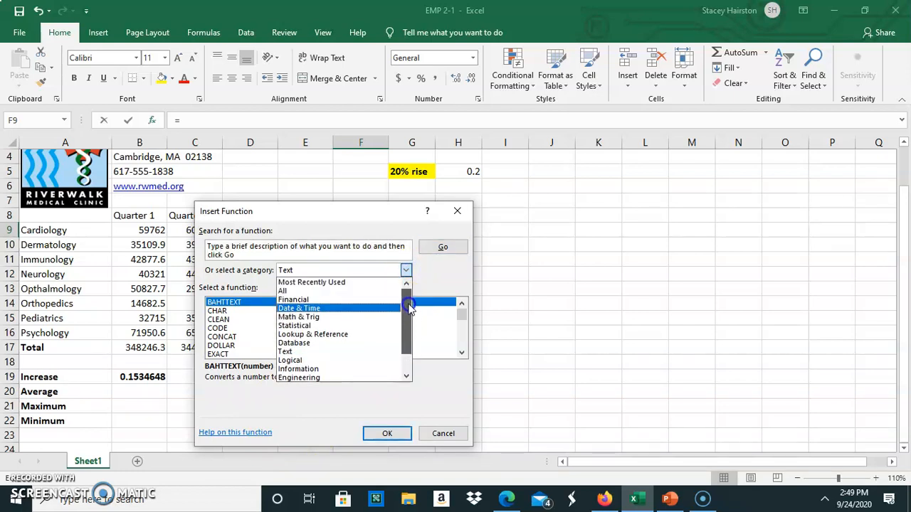
{"action": "left_click", "coordinate": [288, 290]}
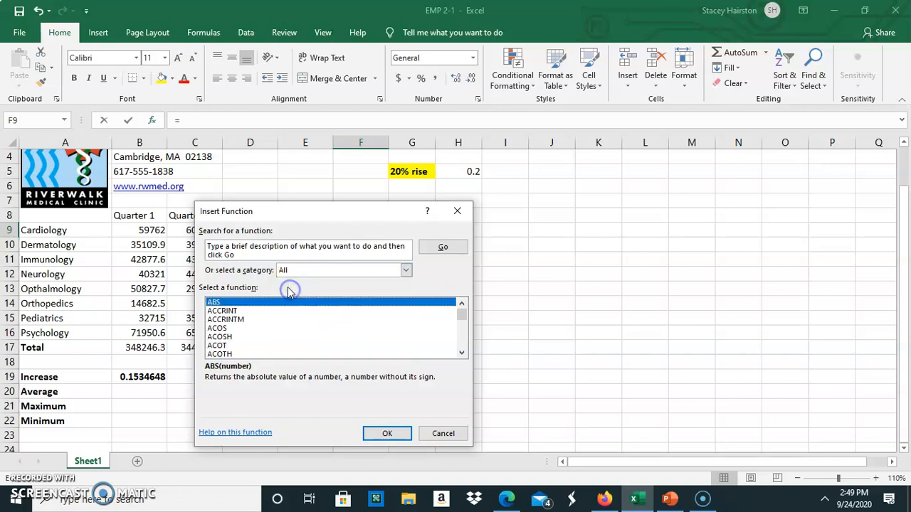
{"action": "left_click", "coordinate": [456, 312]}
{"action": "left_click_drag", "start_coordinate": [461, 314], "coordinate": [462, 354]}
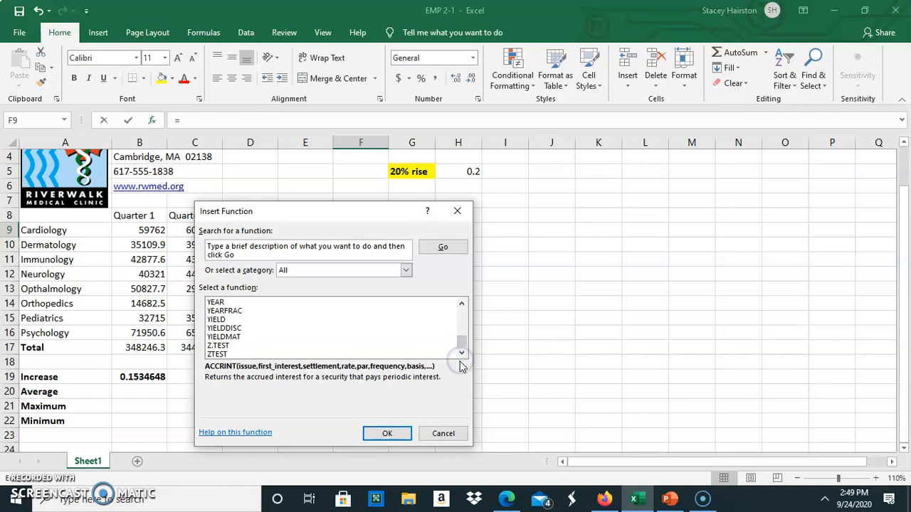
{"action": "left_click", "coordinate": [450, 437]}
{"action": "left_click", "coordinate": [449, 436]}
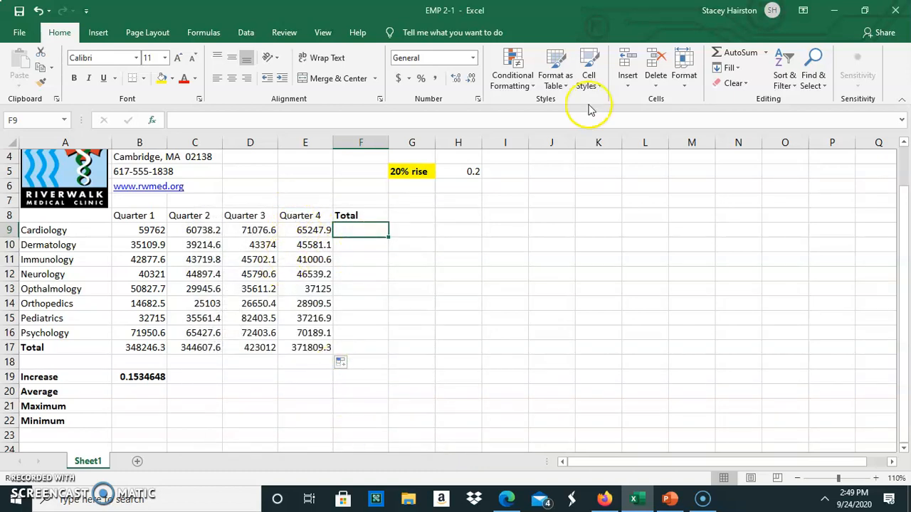
Step: Review the AutoSum function choices for F9 and its More Functions dialog, closing it without inserting a function
{"action": "left_click", "coordinate": [766, 55]}
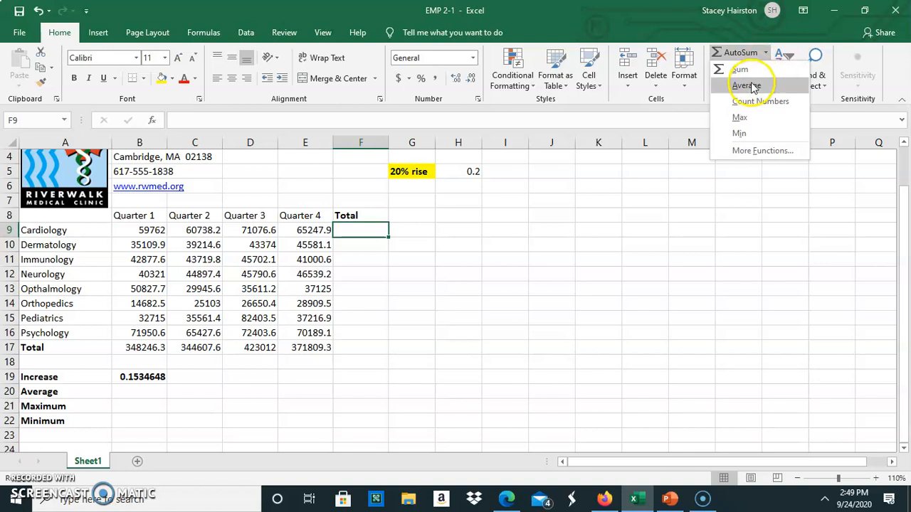
{"action": "left_click", "coordinate": [735, 150]}
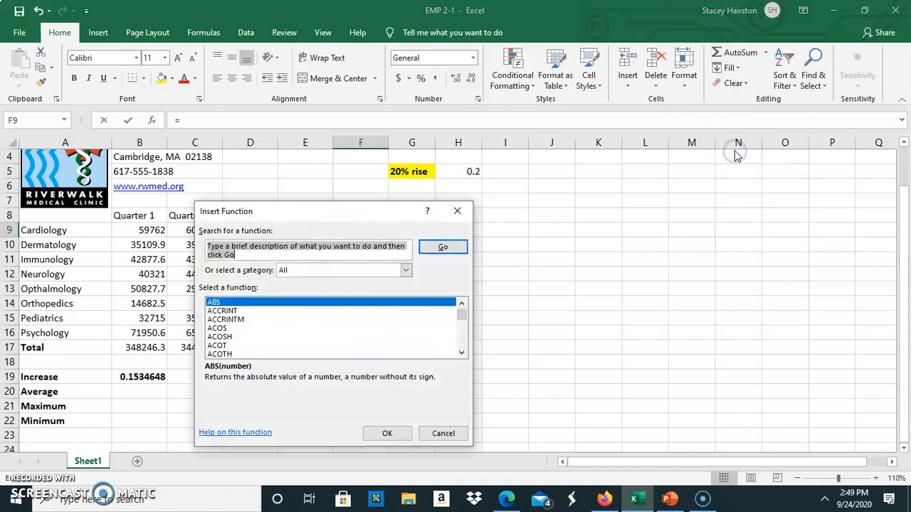
{"action": "left_click", "coordinate": [443, 433]}
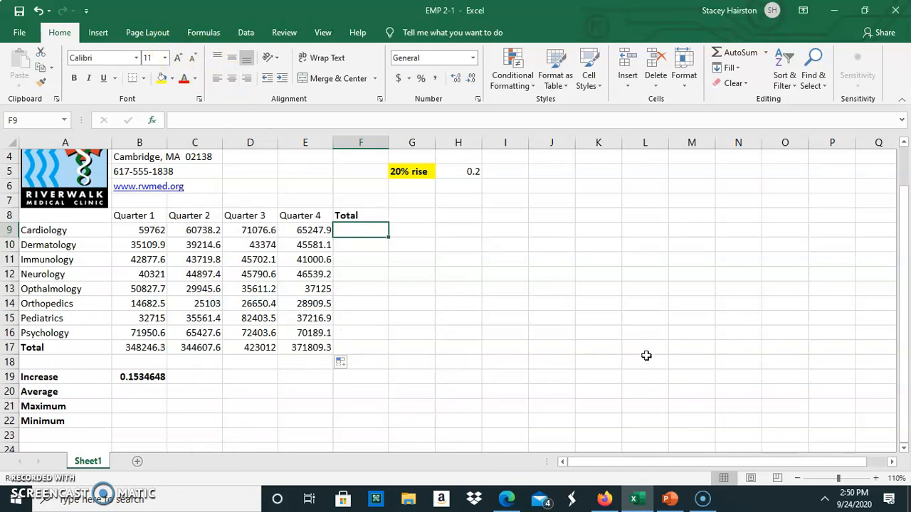
Step: Review the Function Library for F9, including Insert Function, AutoSum and the Recently Used, Financial, Logical and Text lists, without inserting a function
{"action": "left_click", "coordinate": [203, 33]}
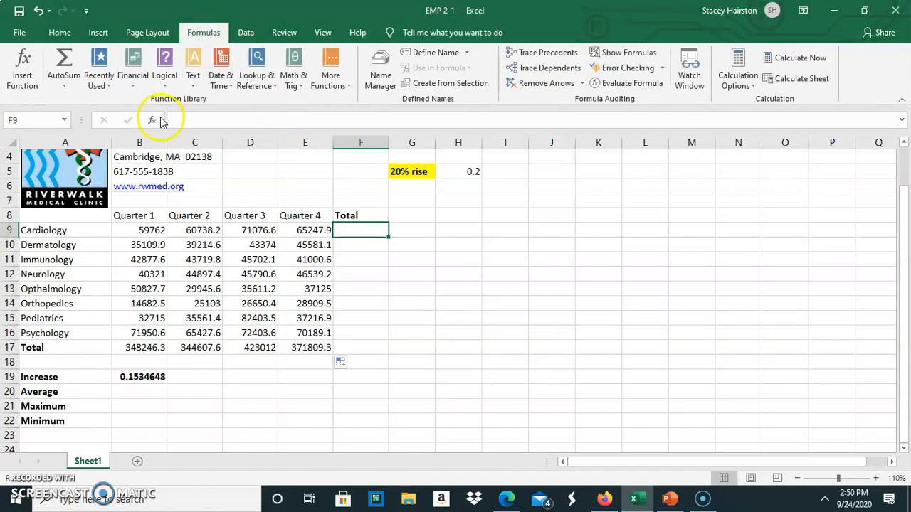
{"action": "left_click", "coordinate": [23, 79]}
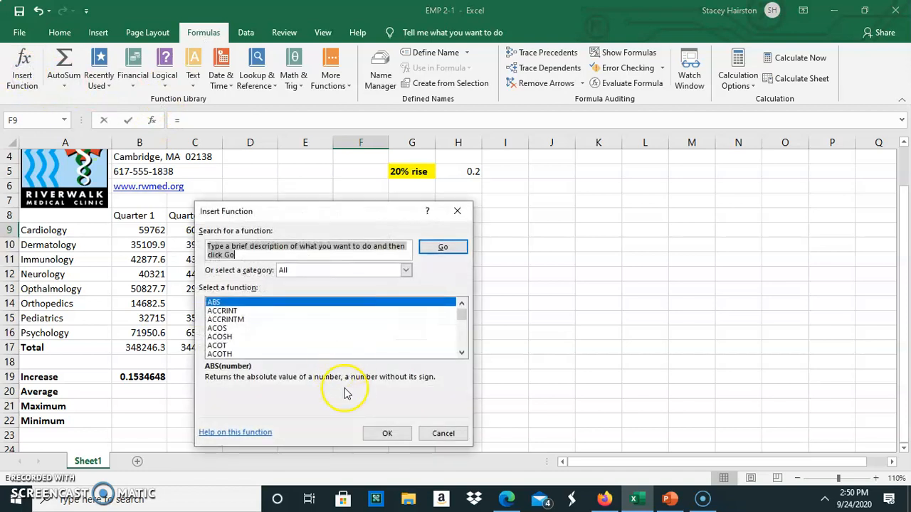
{"action": "left_click", "coordinate": [444, 433]}
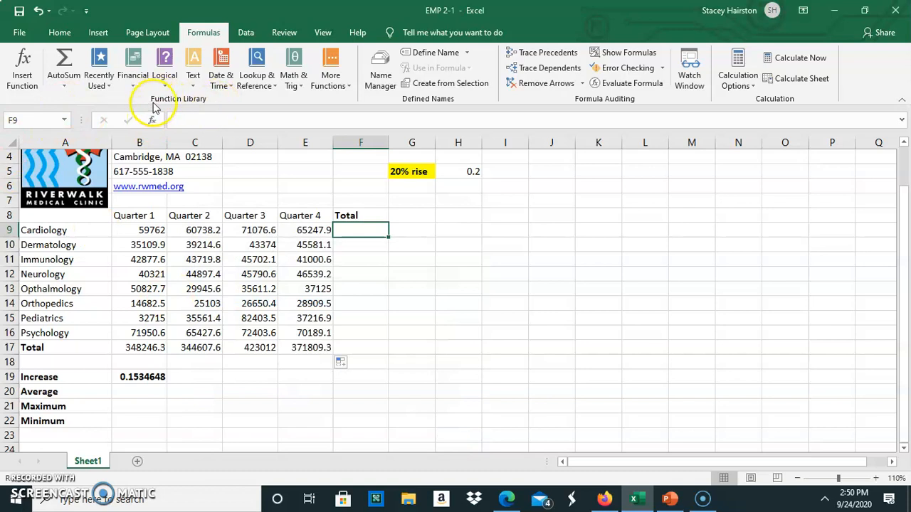
{"action": "left_click", "coordinate": [65, 86]}
{"action": "left_click", "coordinate": [68, 90]}
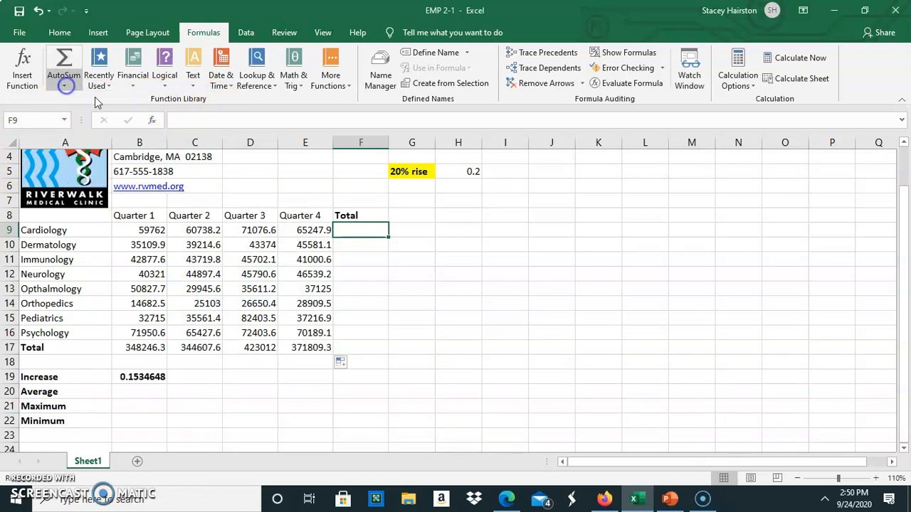
{"action": "left_click", "coordinate": [106, 86]}
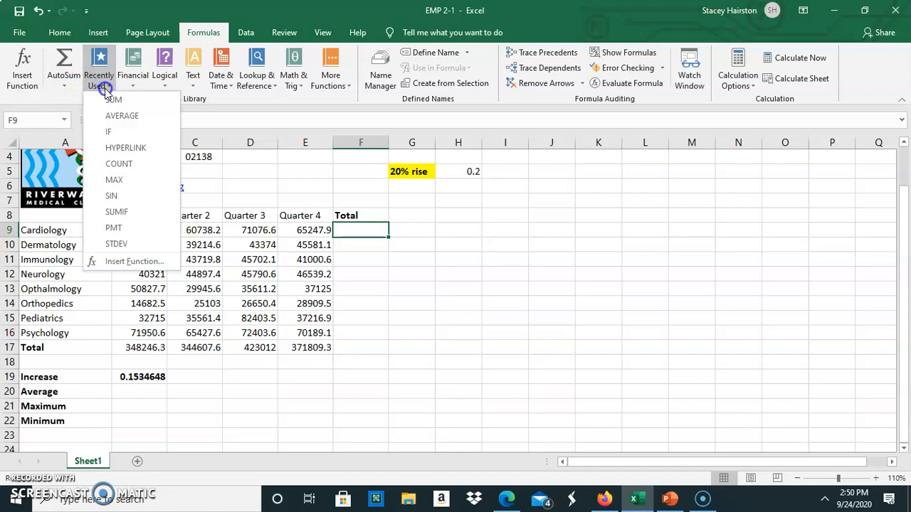
{"action": "left_click", "coordinate": [105, 89]}
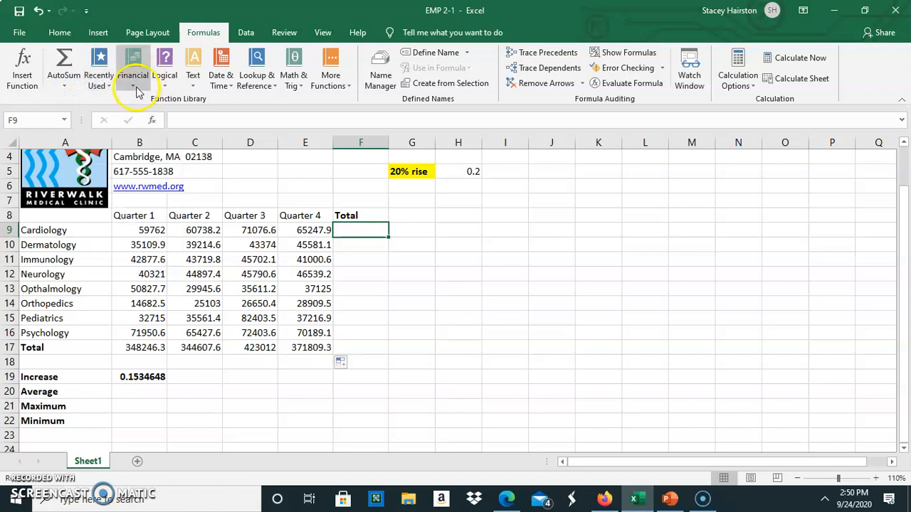
{"action": "left_click", "coordinate": [137, 91]}
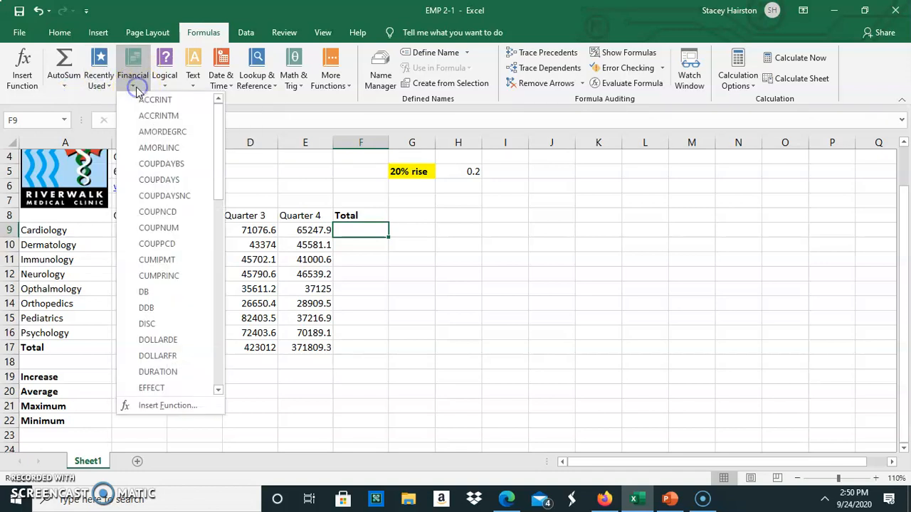
{"action": "left_click", "coordinate": [135, 87]}
{"action": "left_click", "coordinate": [159, 86]}
{"action": "left_click", "coordinate": [160, 86]}
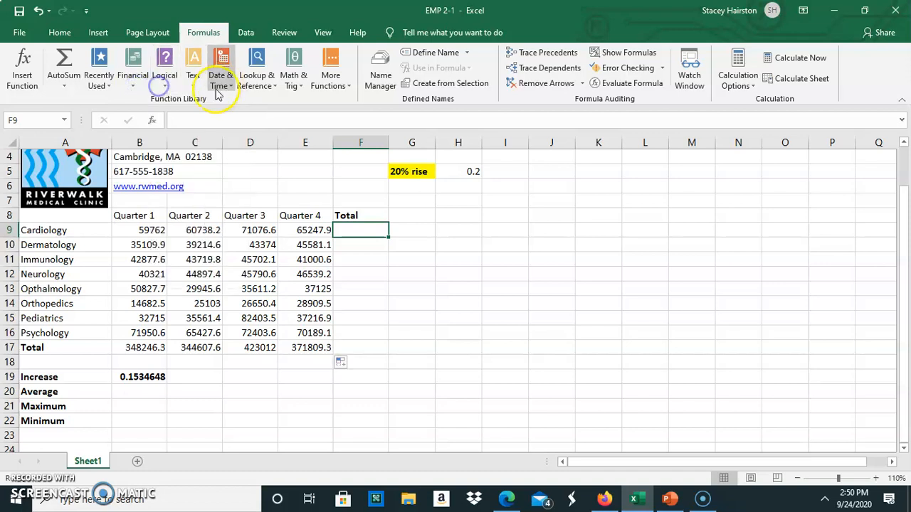
{"action": "left_click", "coordinate": [193, 86]}
{"action": "left_click", "coordinate": [195, 88]}
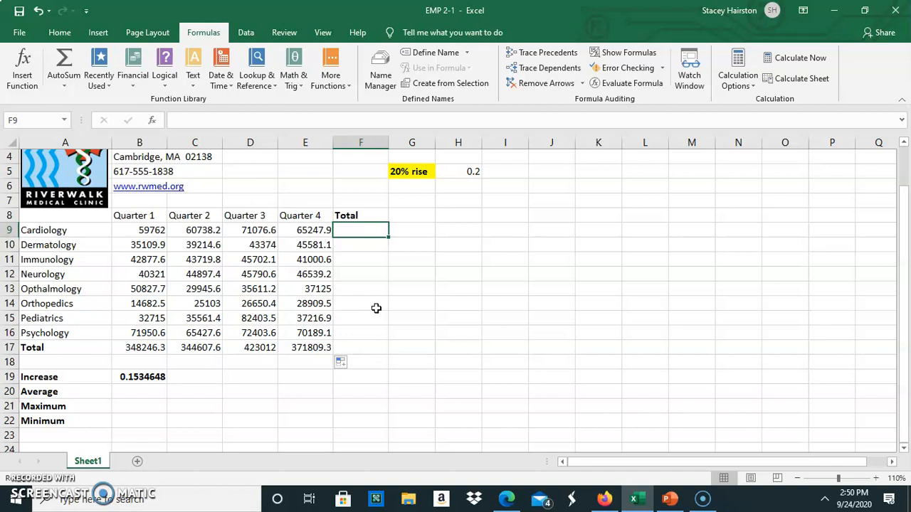
Step: Total Cardiology's four quarters in F9 with the AutoSum Sum function over B9:E9
{"action": "left_click", "coordinate": [64, 79]}
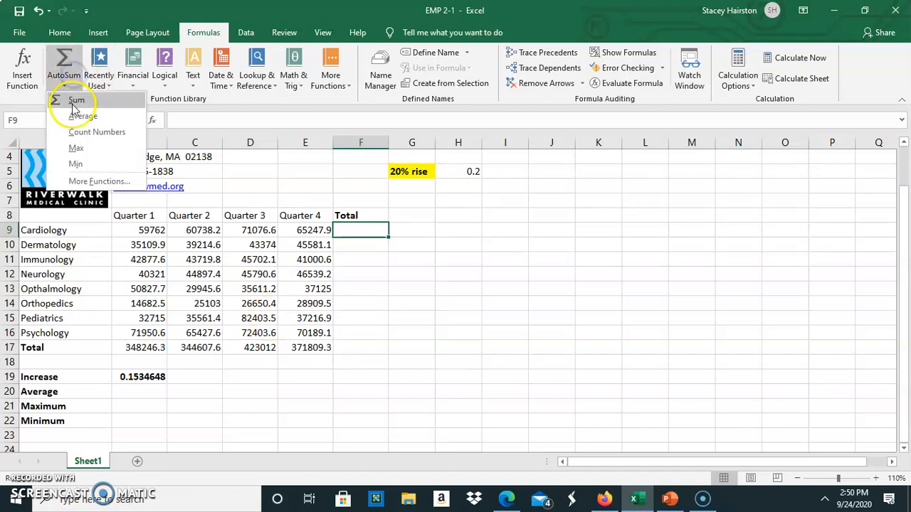
{"action": "left_click", "coordinate": [74, 102]}
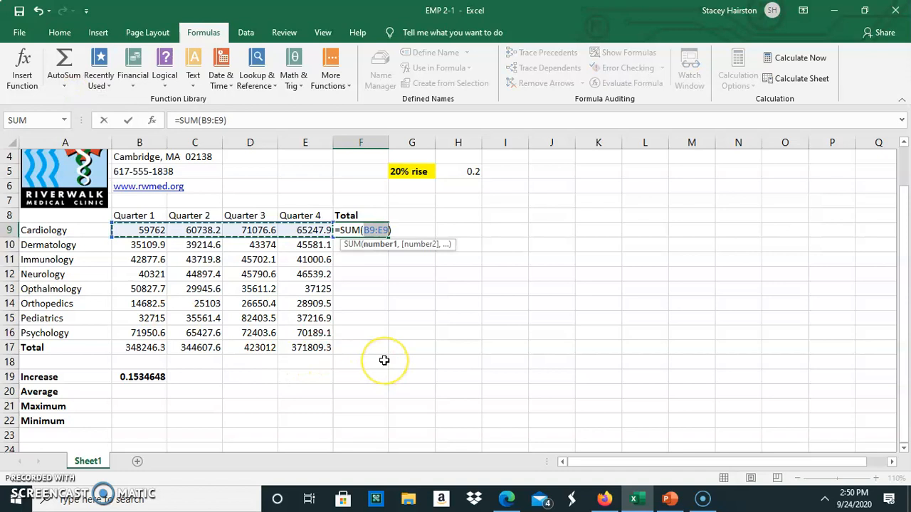
{"action": "key", "text": "Return"}
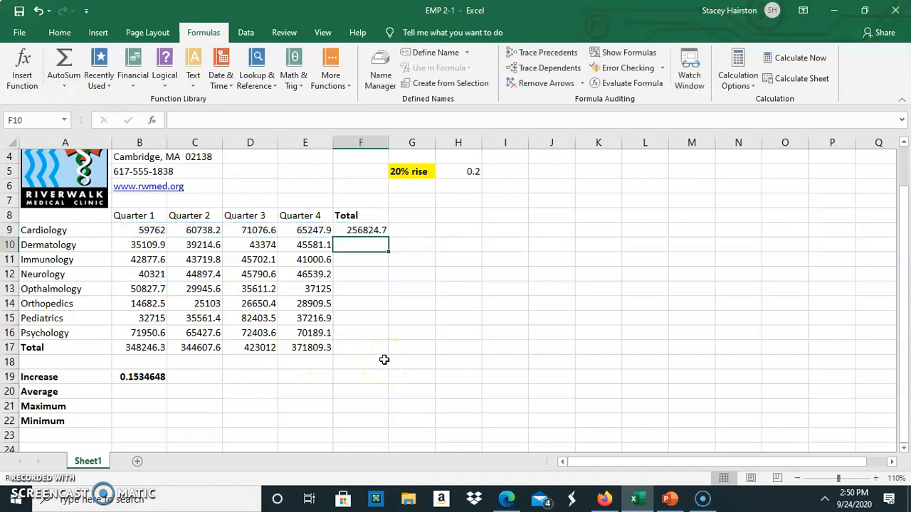
Step: Fill the Cardiology total formula from F9 down through Psychology in F16
{"action": "left_click", "coordinate": [356, 233]}
{"action": "left_click_drag", "start_coordinate": [389, 237], "coordinate": [392, 336]}
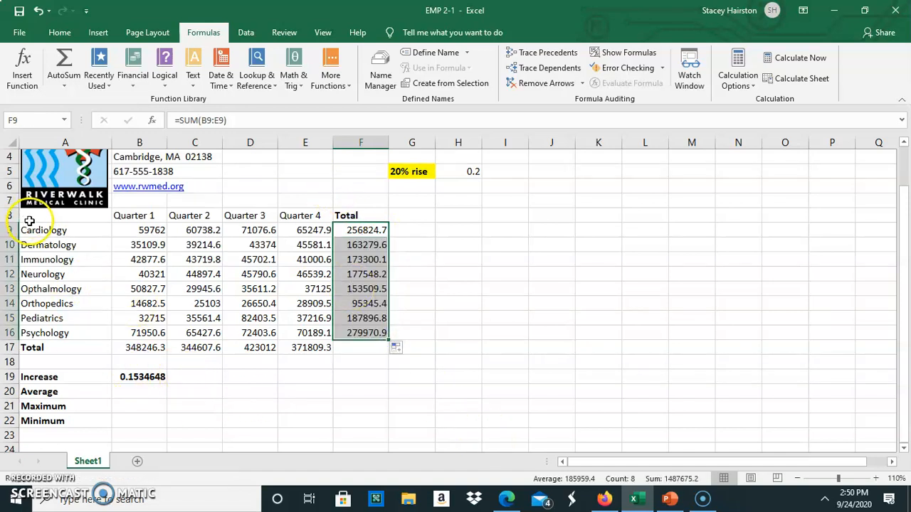
{"action": "left_click", "coordinate": [356, 213]}
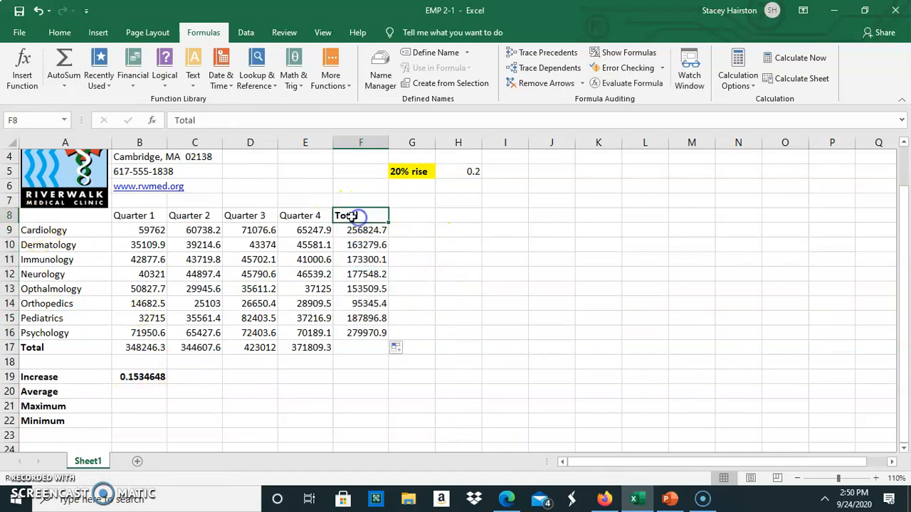
{"action": "left_click", "coordinate": [128, 347]}
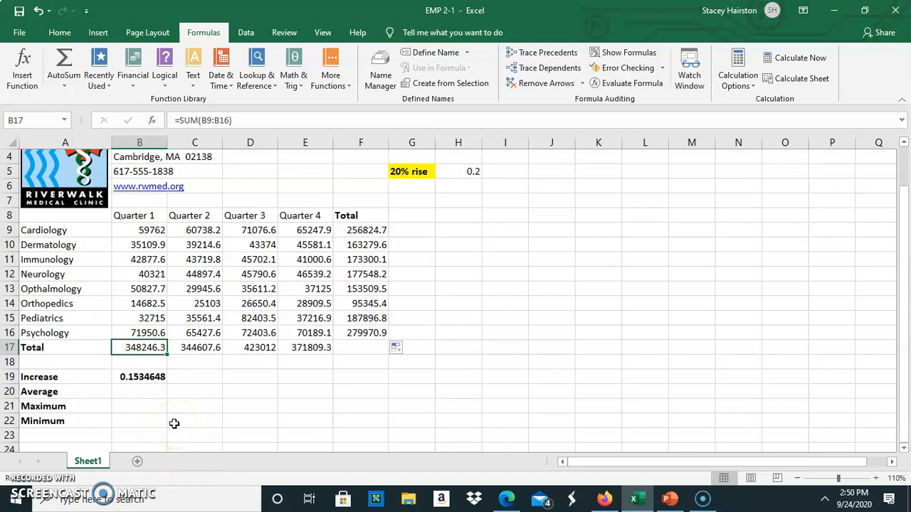
Step: Enter =AVERAGE(B9:B16) in B20 to average the Quarter 1 figures, picking AVERAGE from the suggested functions
{"action": "left_click", "coordinate": [146, 391]}
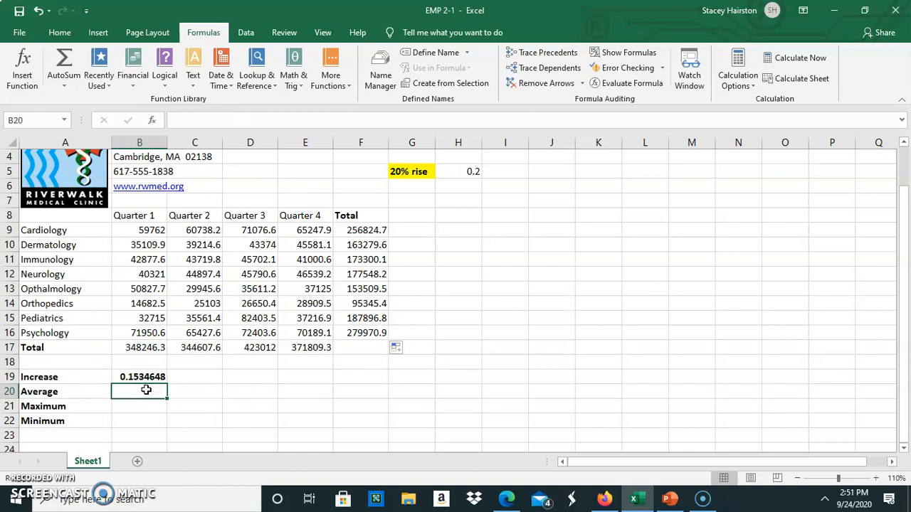
{"action": "type", "text": "="}
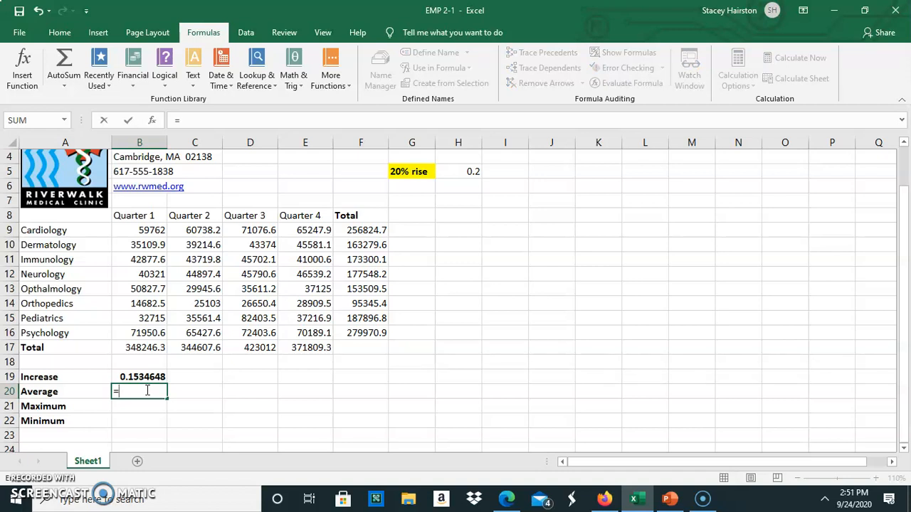
{"action": "type", "text": "A"}
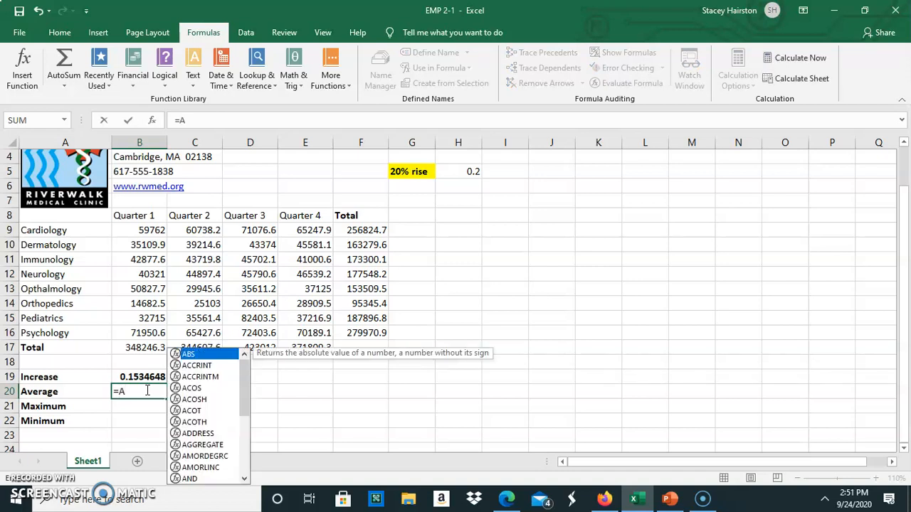
{"action": "type", "text": "ve"}
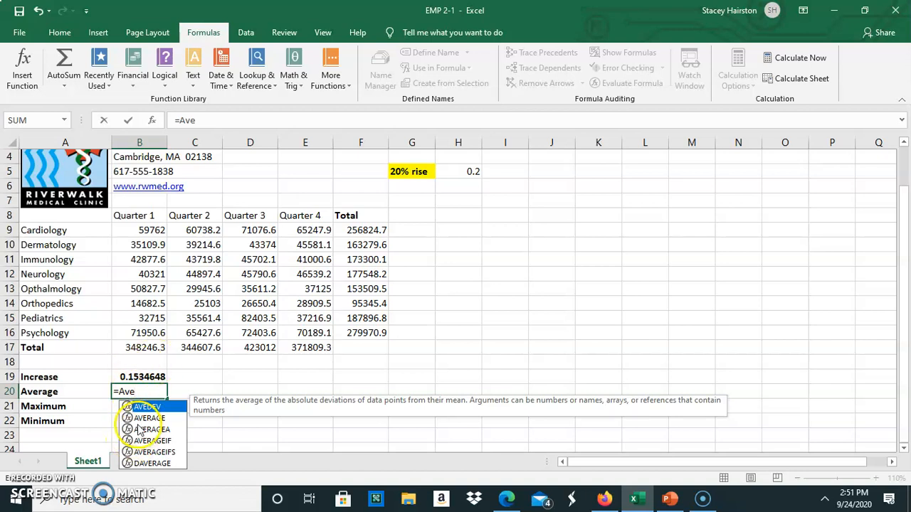
{"action": "left_click", "coordinate": [140, 418]}
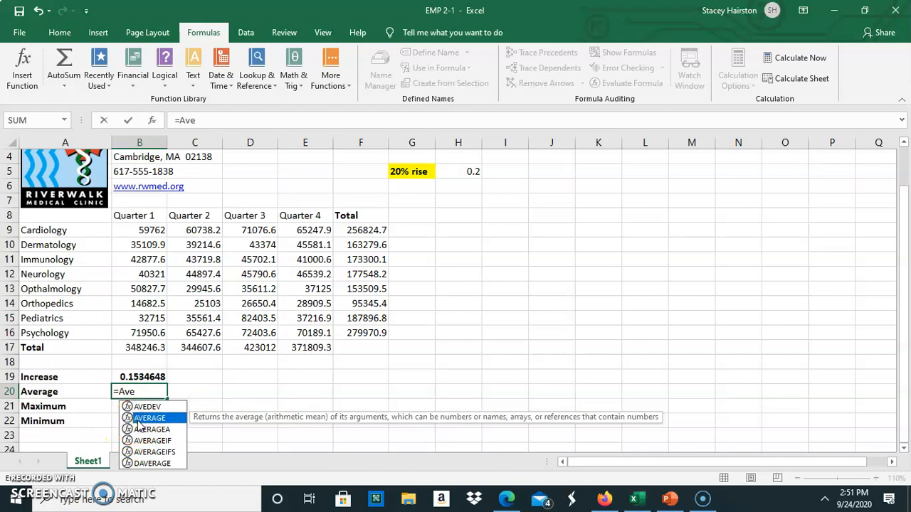
{"action": "double_click", "coordinate": [140, 420]}
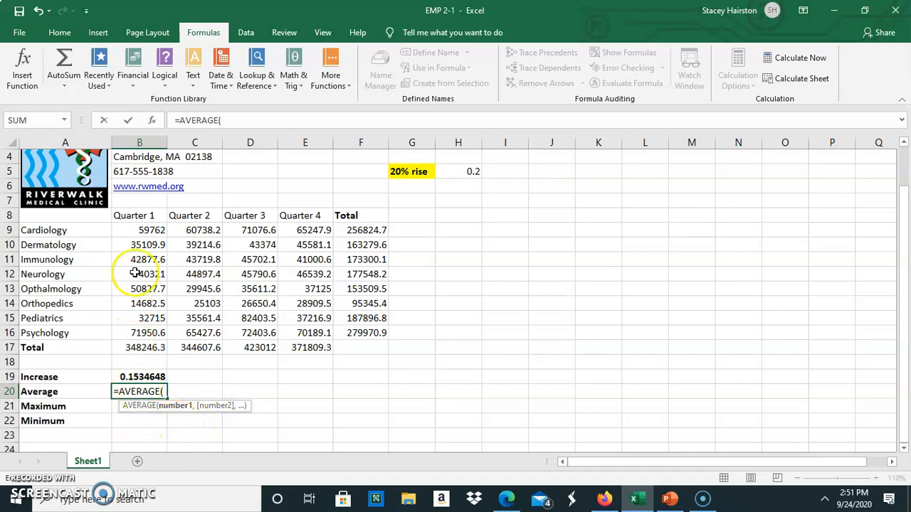
{"action": "left_click", "coordinate": [132, 231]}
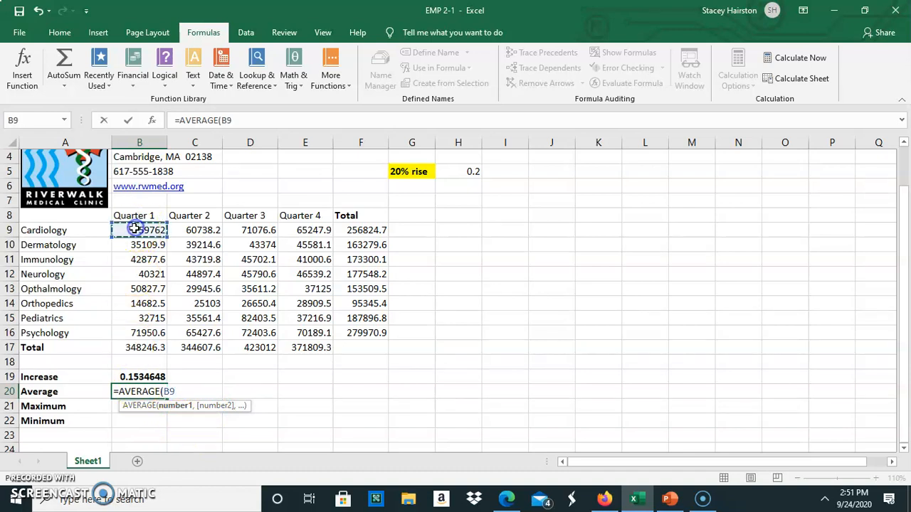
{"action": "left_click_drag", "start_coordinate": [131, 231], "coordinate": [132, 337]}
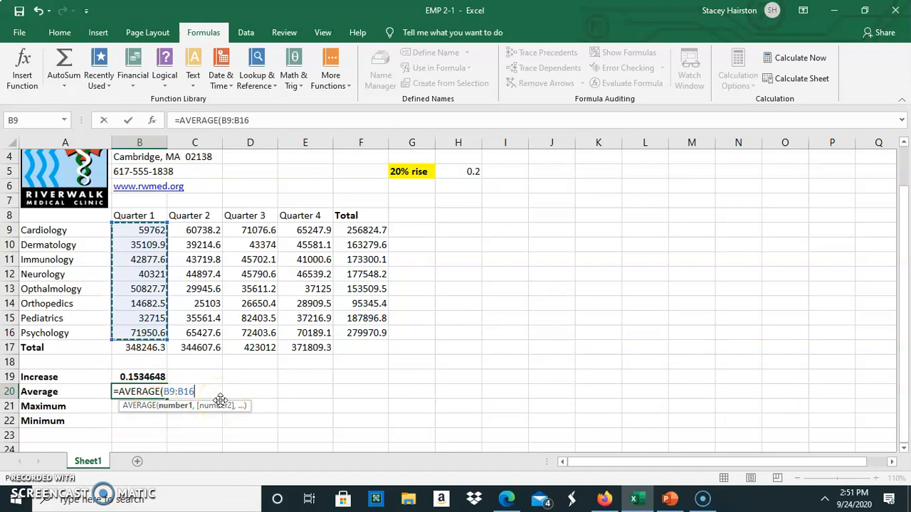
{"action": "type", "text": ")"}
{"action": "key", "text": "Return"}
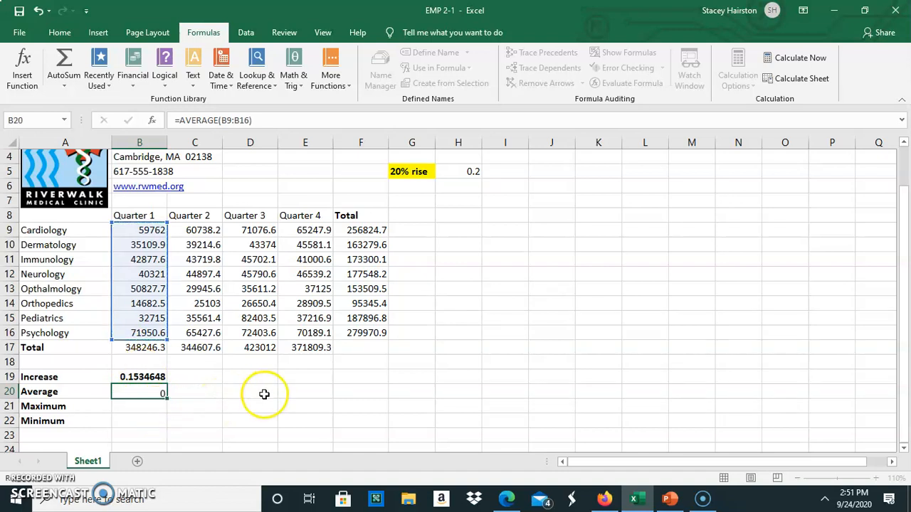
Step: Check the Quarter 1 average in B20 against the summary statistics for B9:B16, and compare it with the Increase cell B19
{"action": "left_click", "coordinate": [139, 394]}
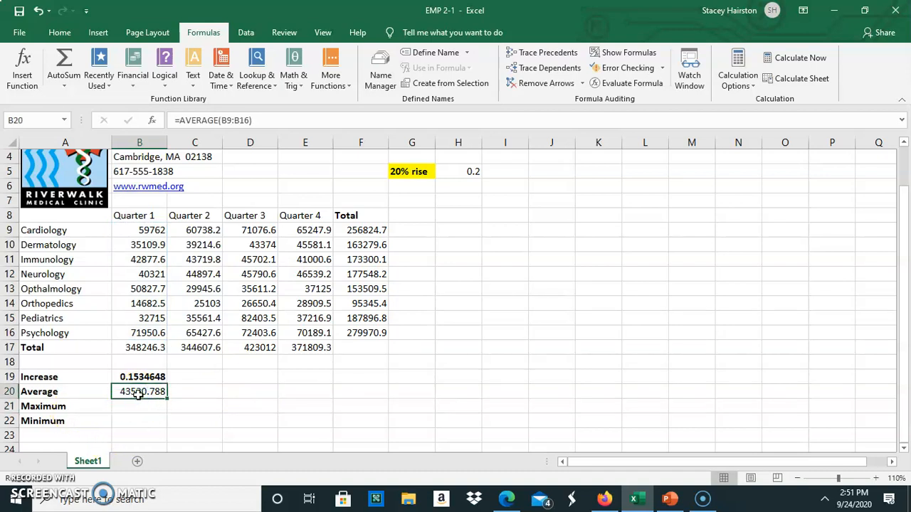
{"action": "left_click", "coordinate": [136, 228]}
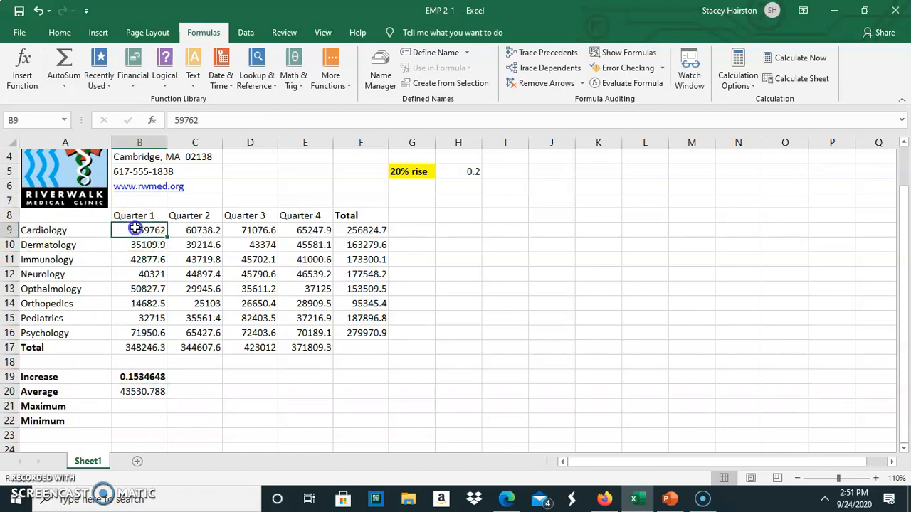
{"action": "left_click_drag", "start_coordinate": [134, 229], "coordinate": [142, 332]}
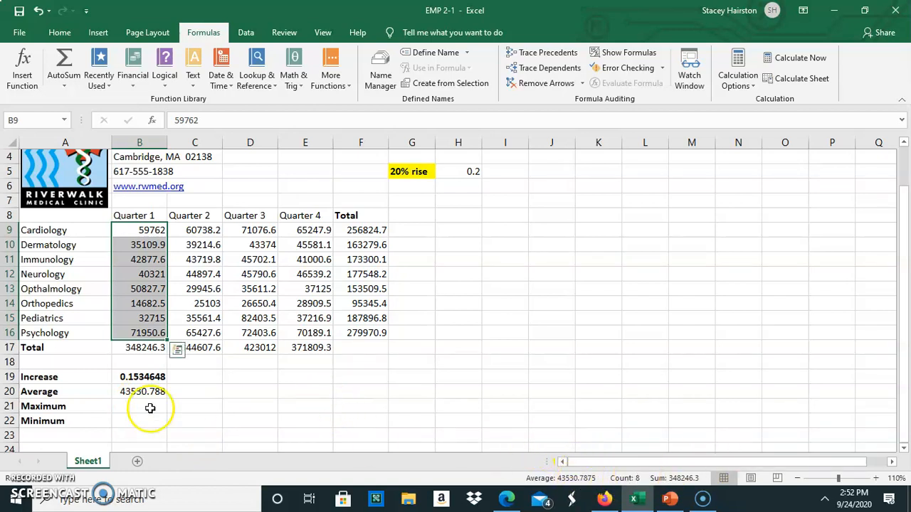
{"action": "left_click", "coordinate": [139, 392]}
{"action": "left_click", "coordinate": [138, 378]}
{"action": "left_click", "coordinate": [138, 391]}
{"action": "left_click", "coordinate": [138, 379]}
{"action": "left_click", "coordinate": [139, 391]}
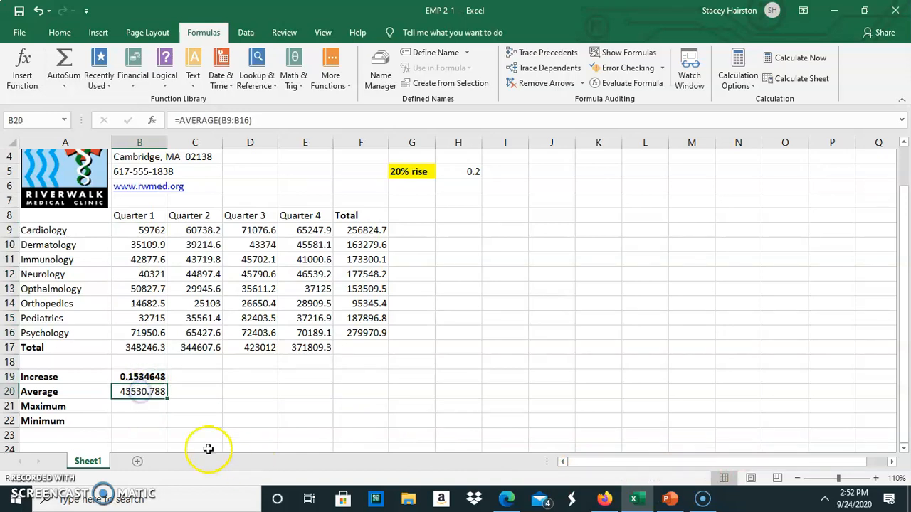